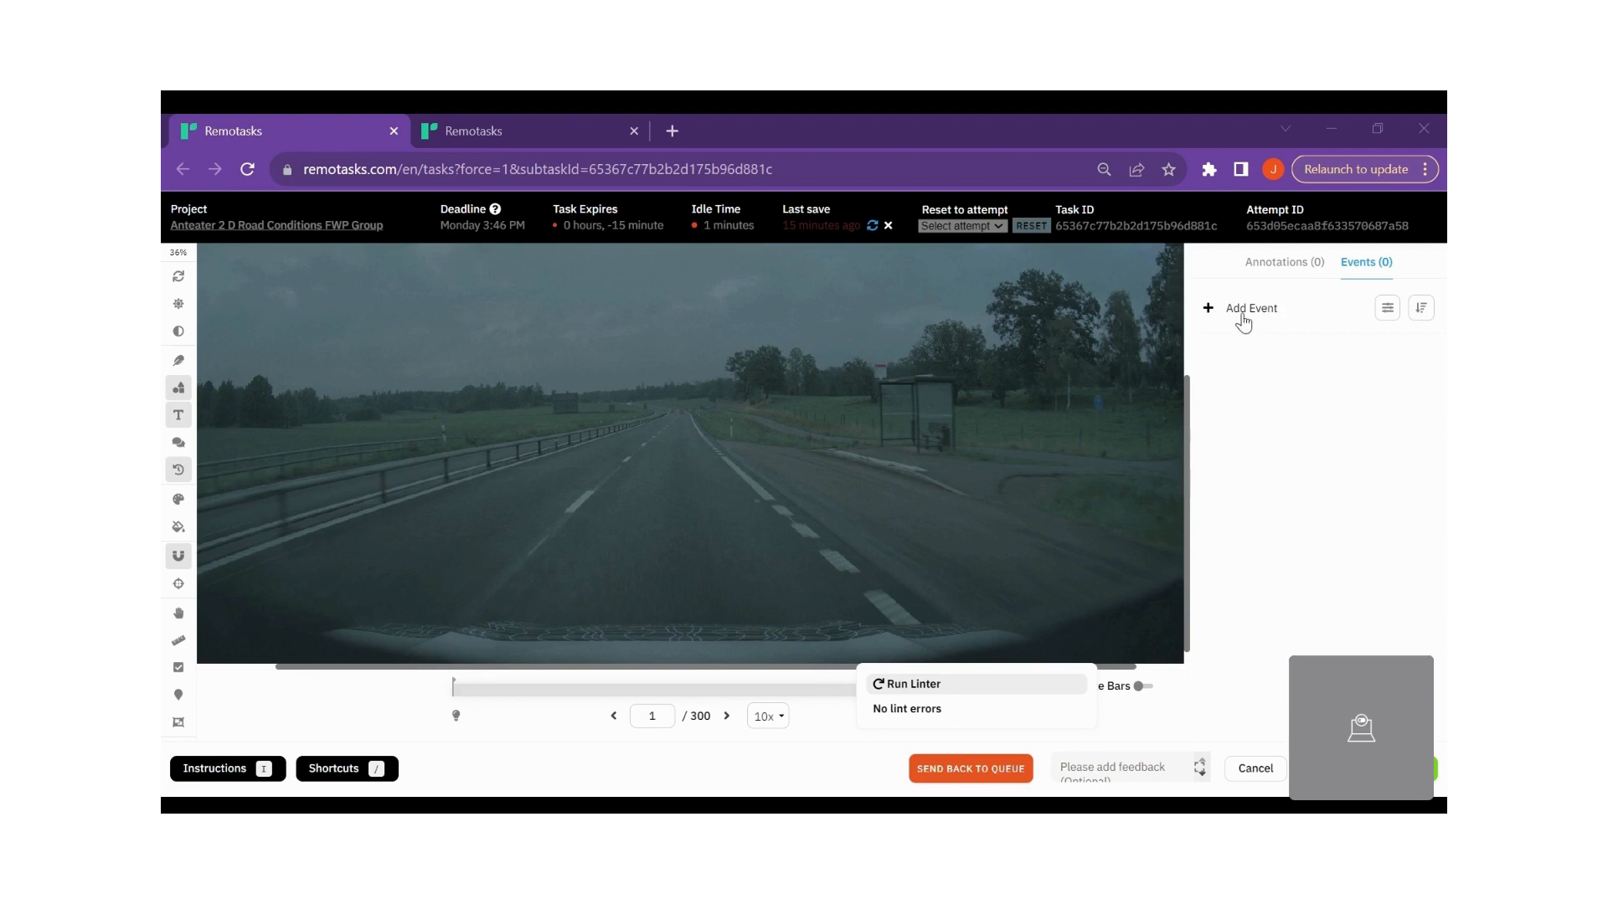
{"action": "left_click", "coordinate": [1269, 268]}
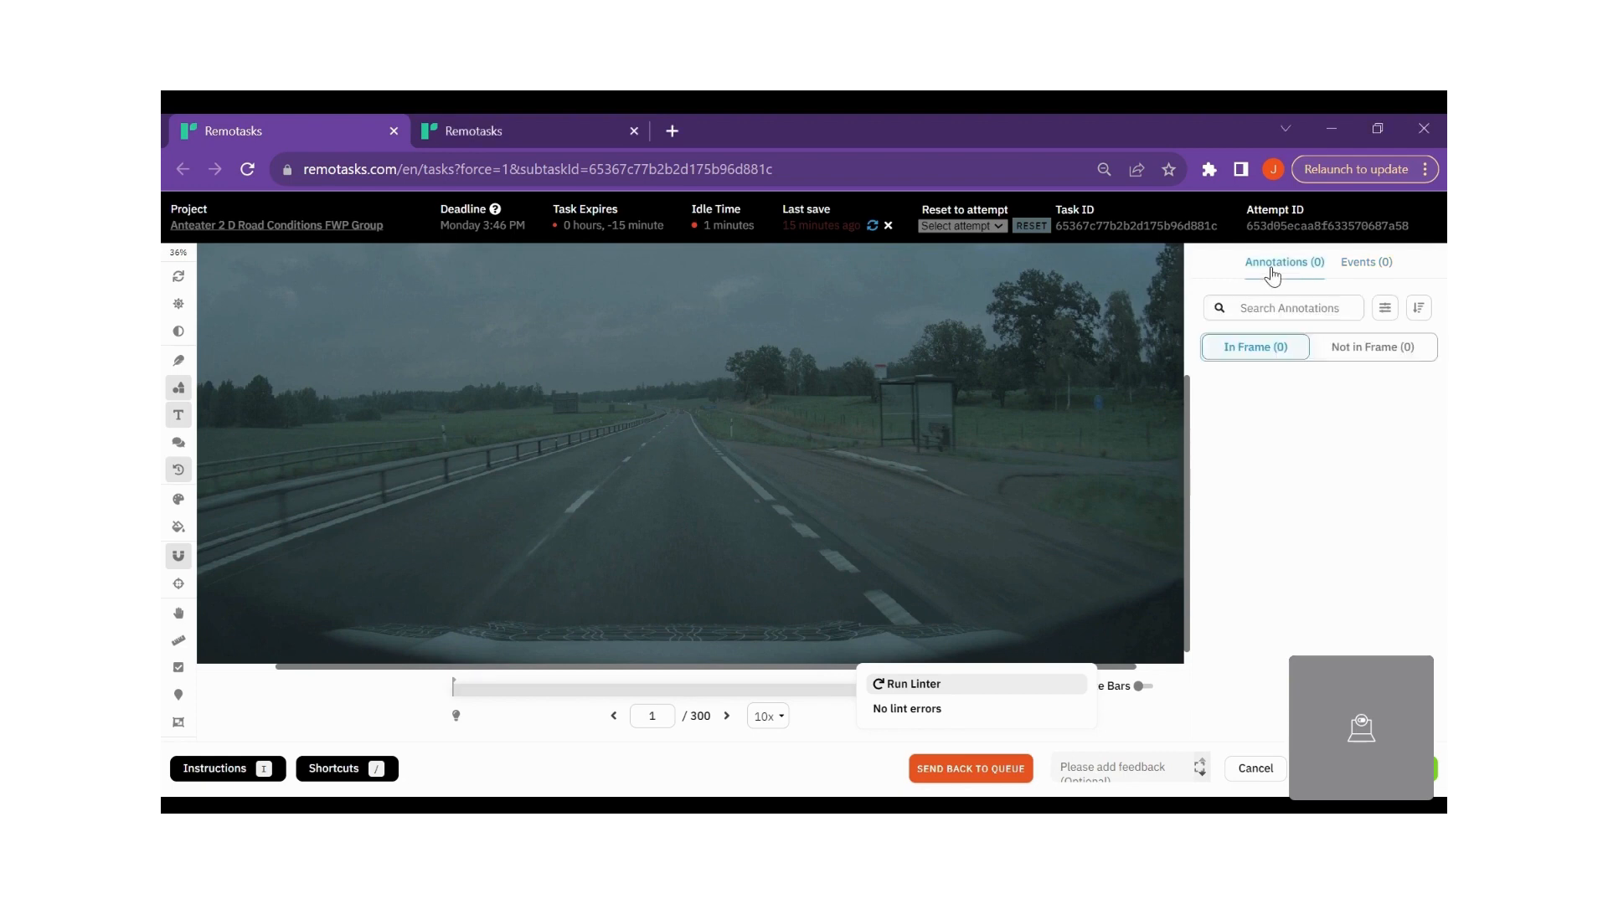
{"action": "left_click", "coordinate": [1370, 267]}
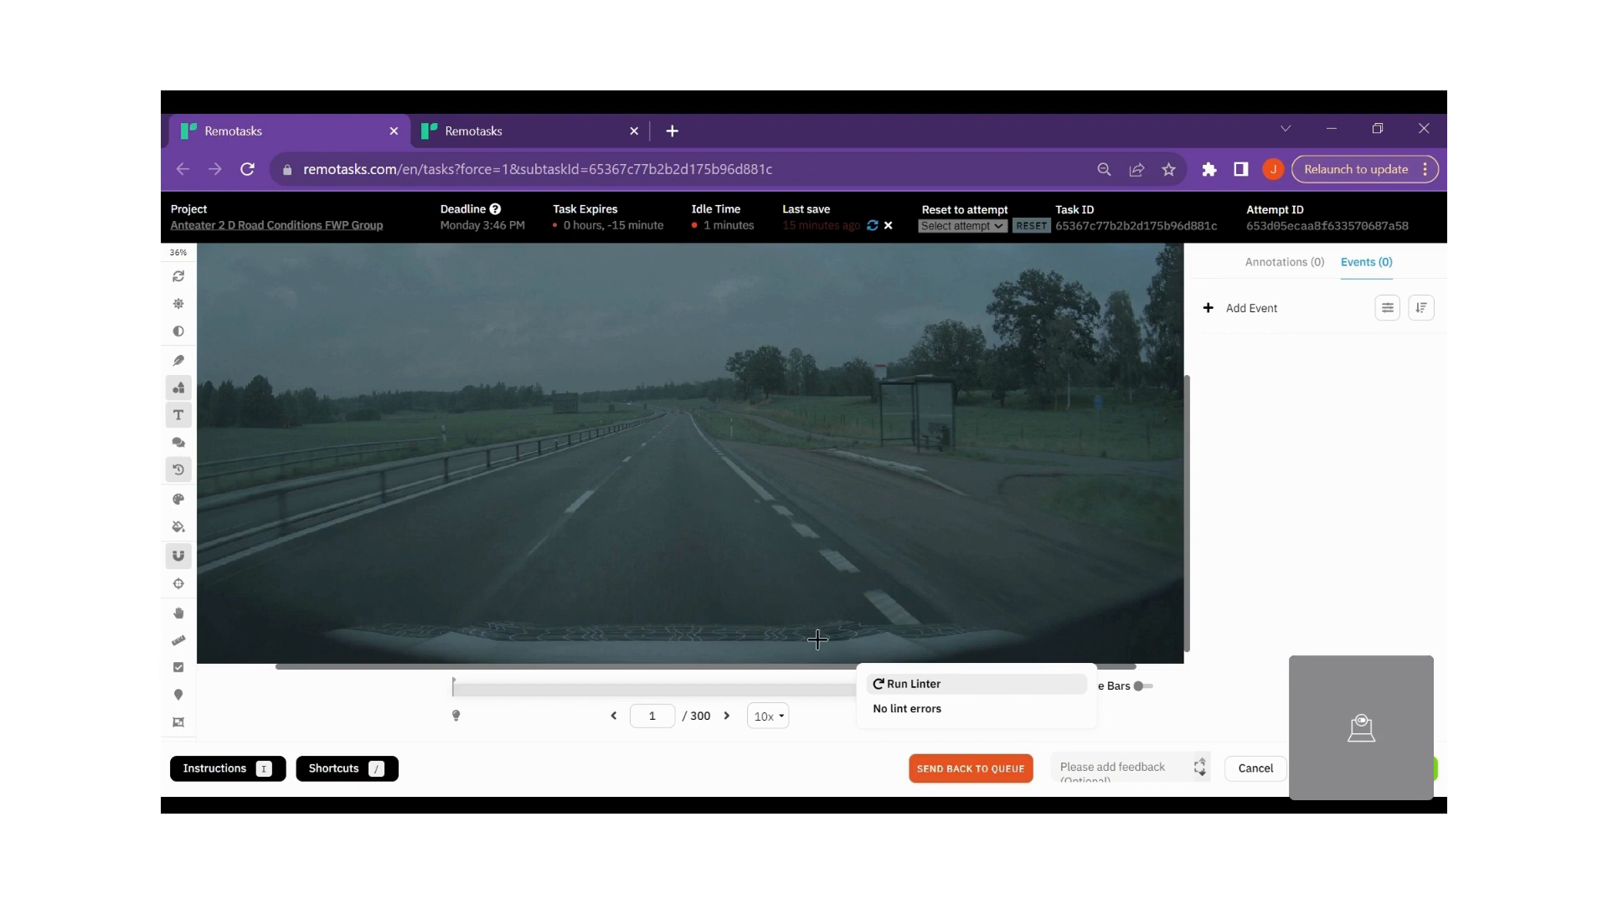
{"action": "left_click", "coordinate": [767, 716]}
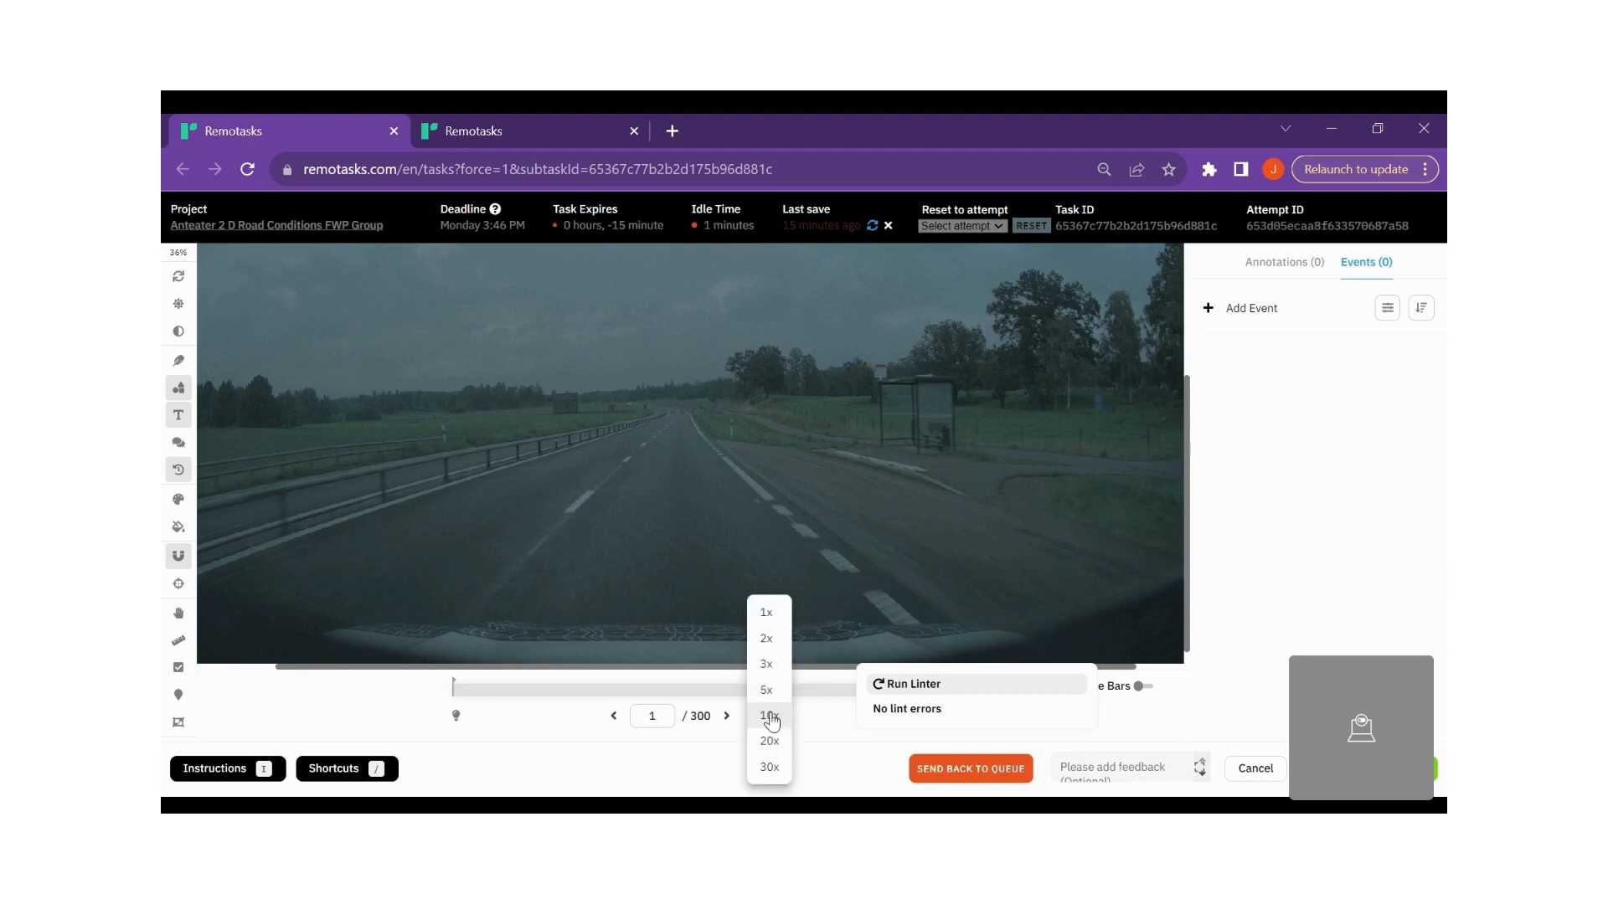
{"action": "left_click", "coordinate": [766, 614]}
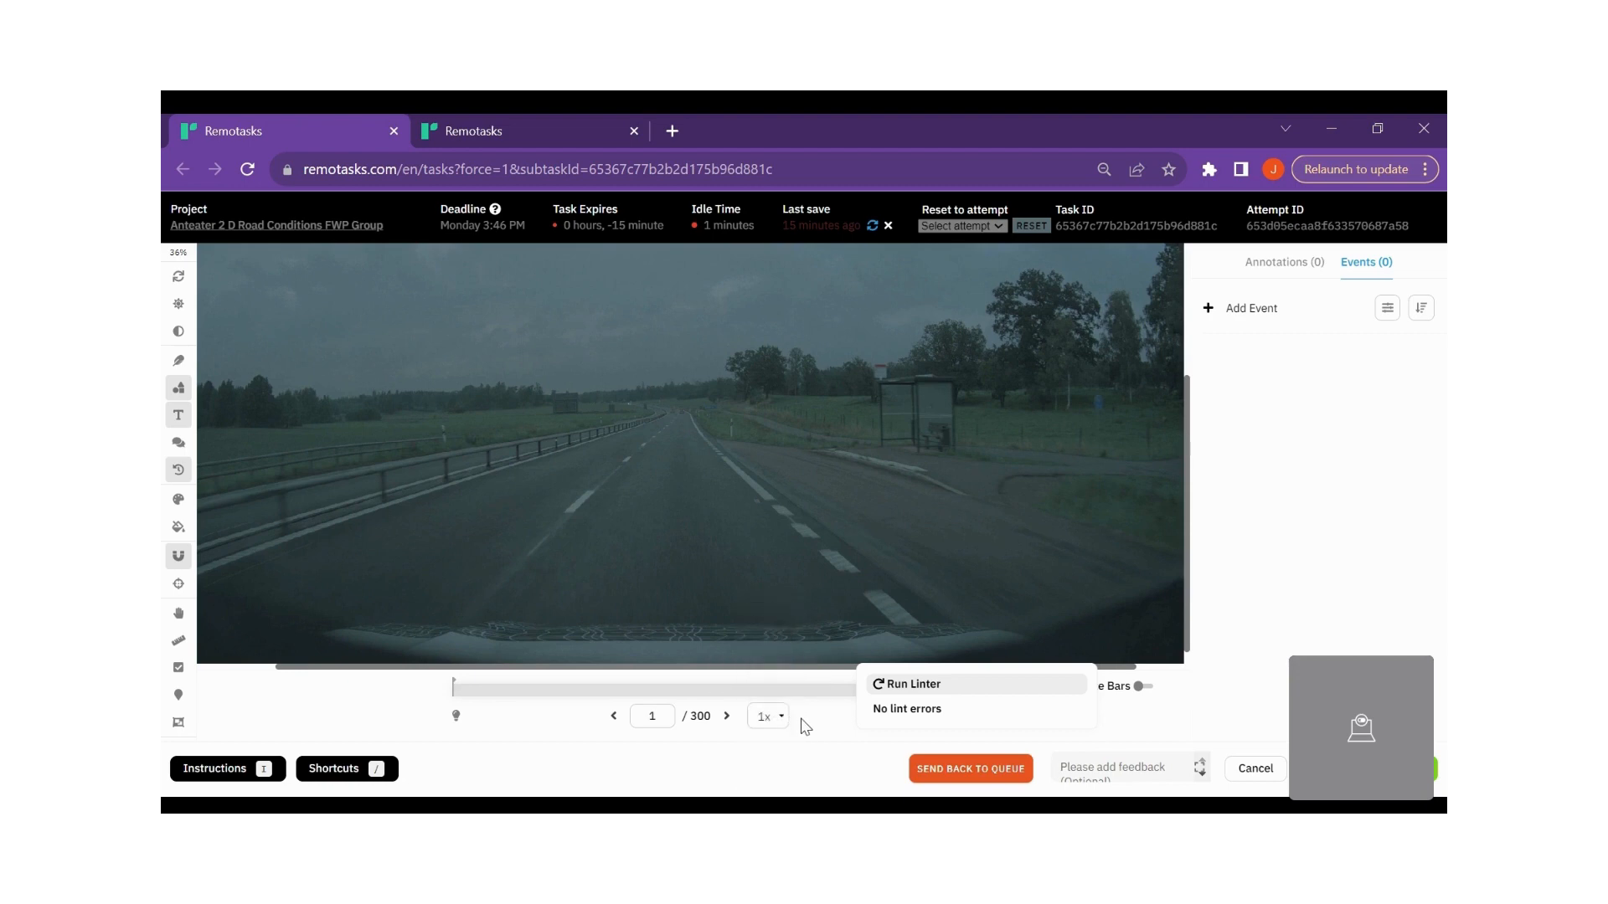
{"action": "left_click", "coordinate": [767, 716]}
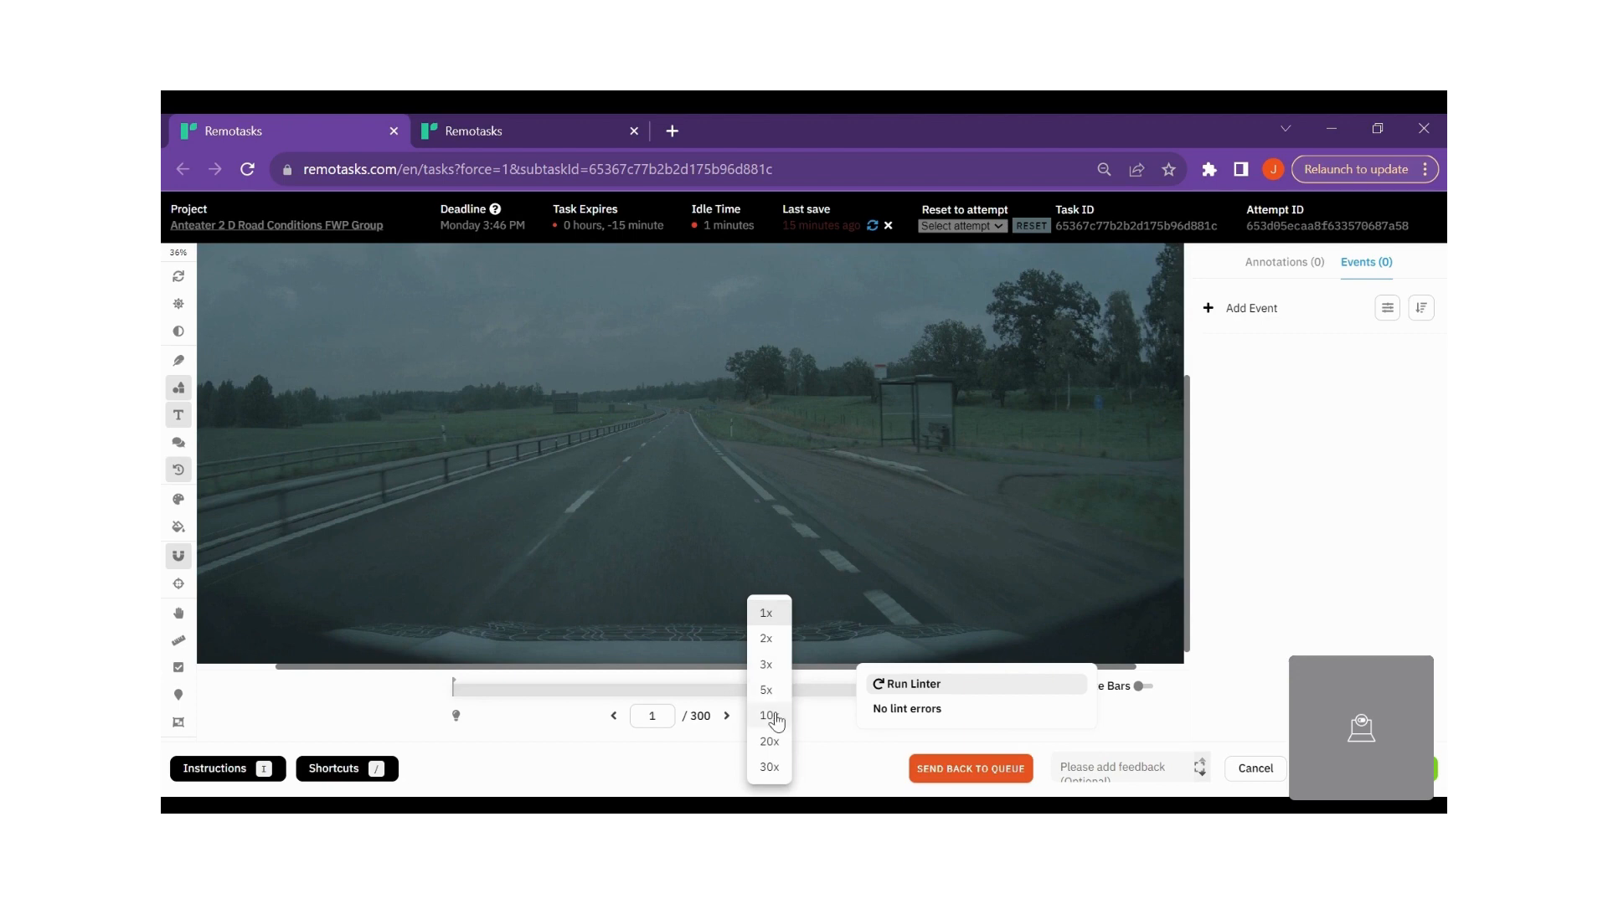
{"action": "left_click", "coordinate": [774, 717]}
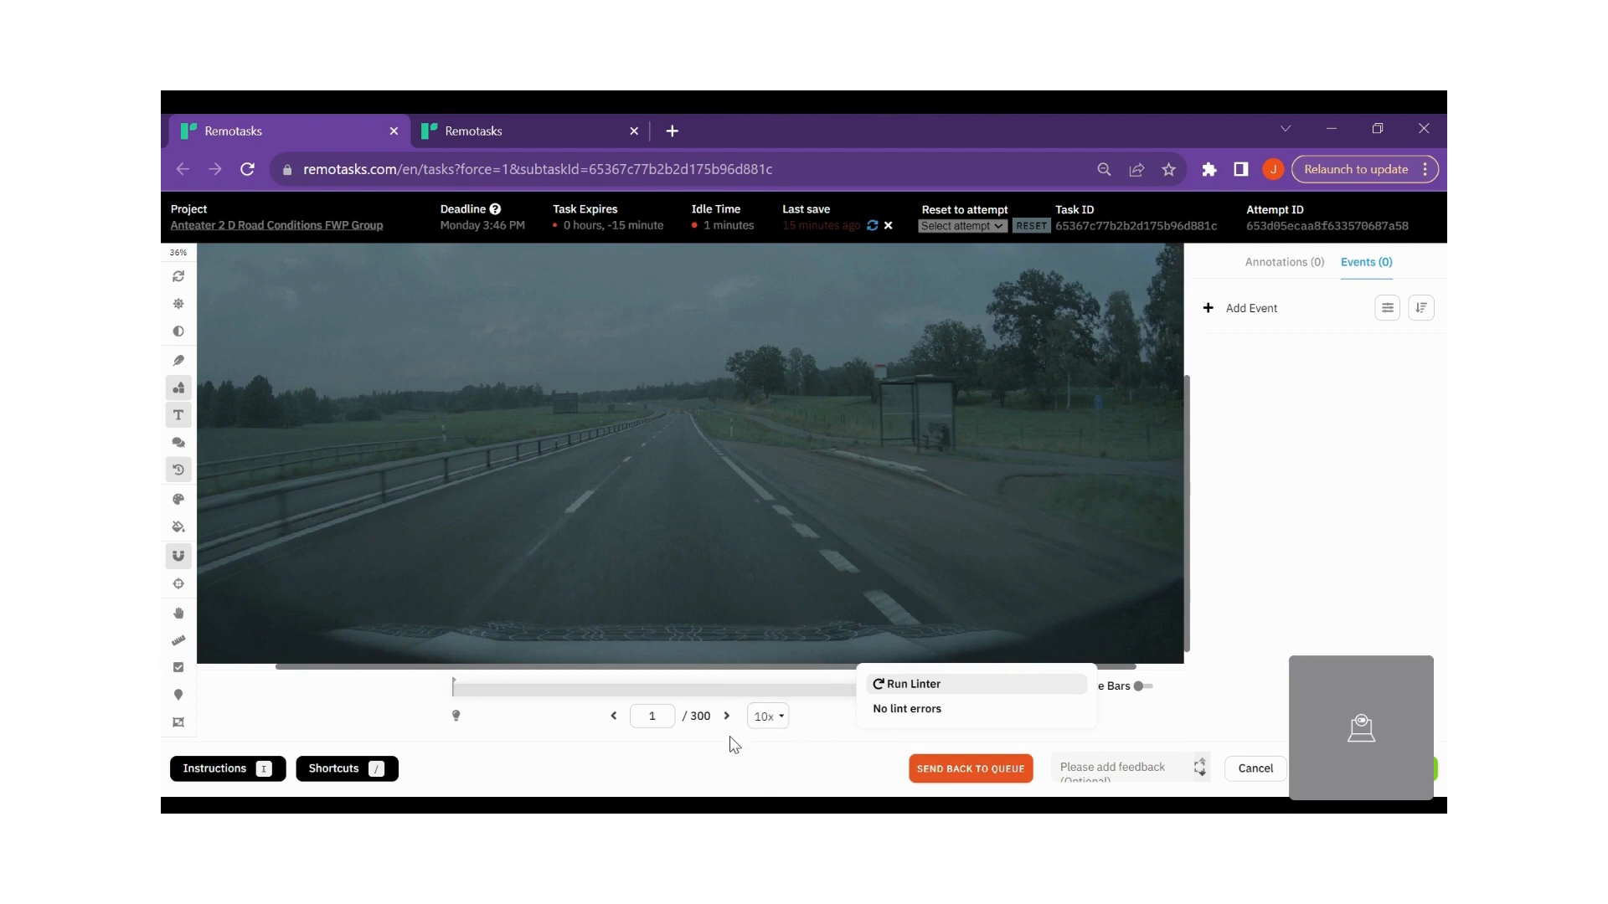
Go through the driving footage ten frames at a time up to frame 300, examining the road surface and its condition
{"action": "key", "text": "Right"}
{"action": "key", "text": "Right"}
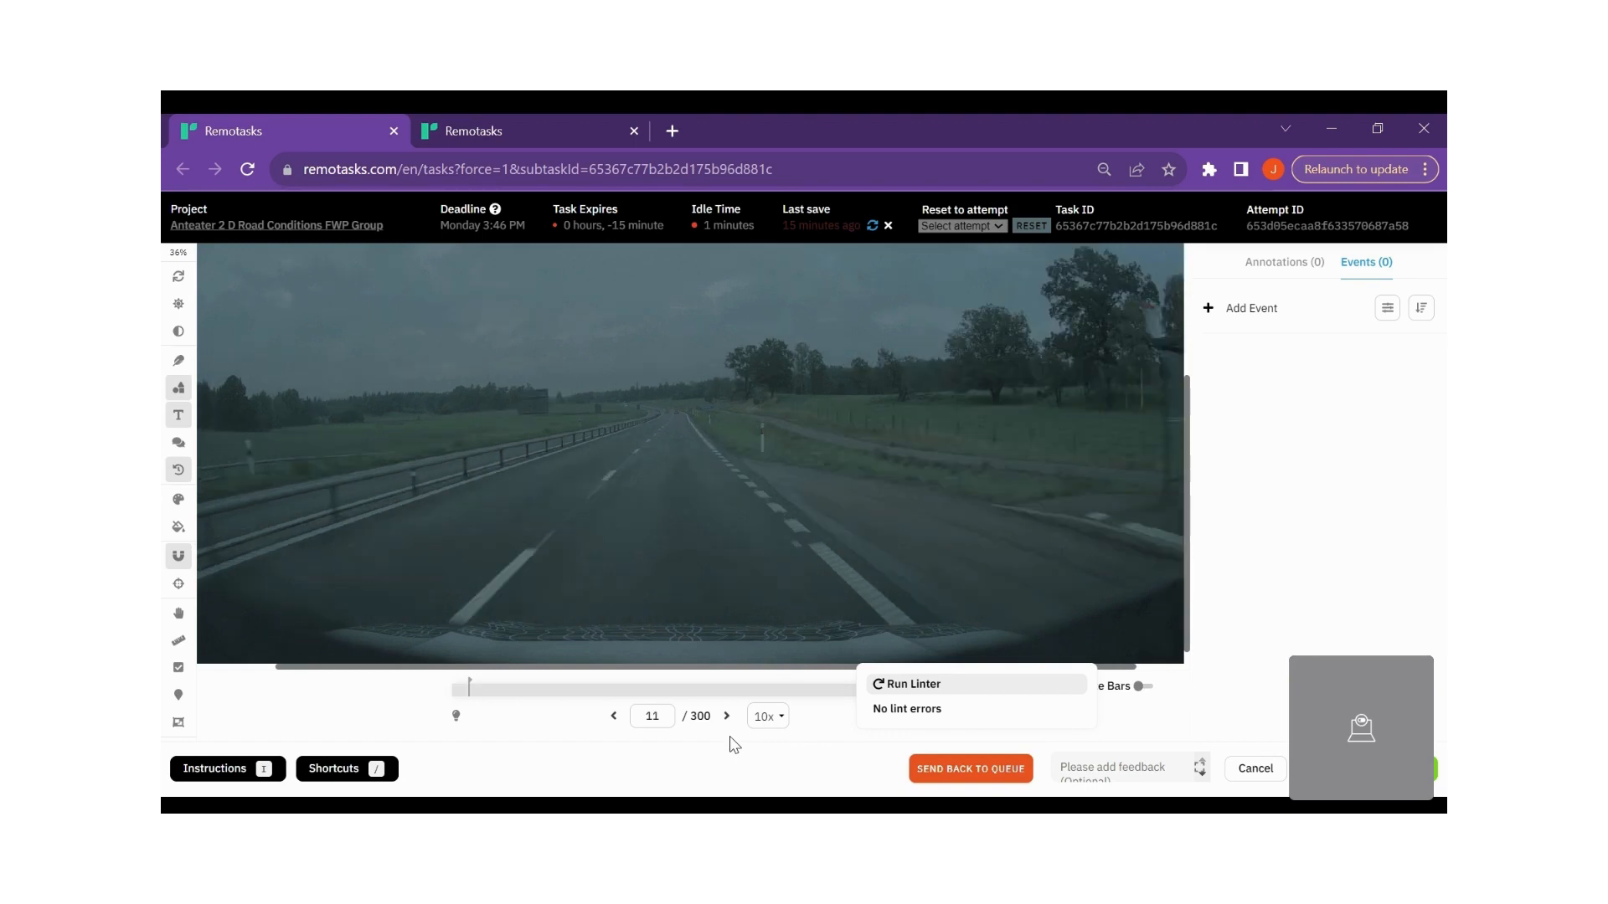
{"action": "key", "text": "Right"}
{"action": "key", "text": "Right"}
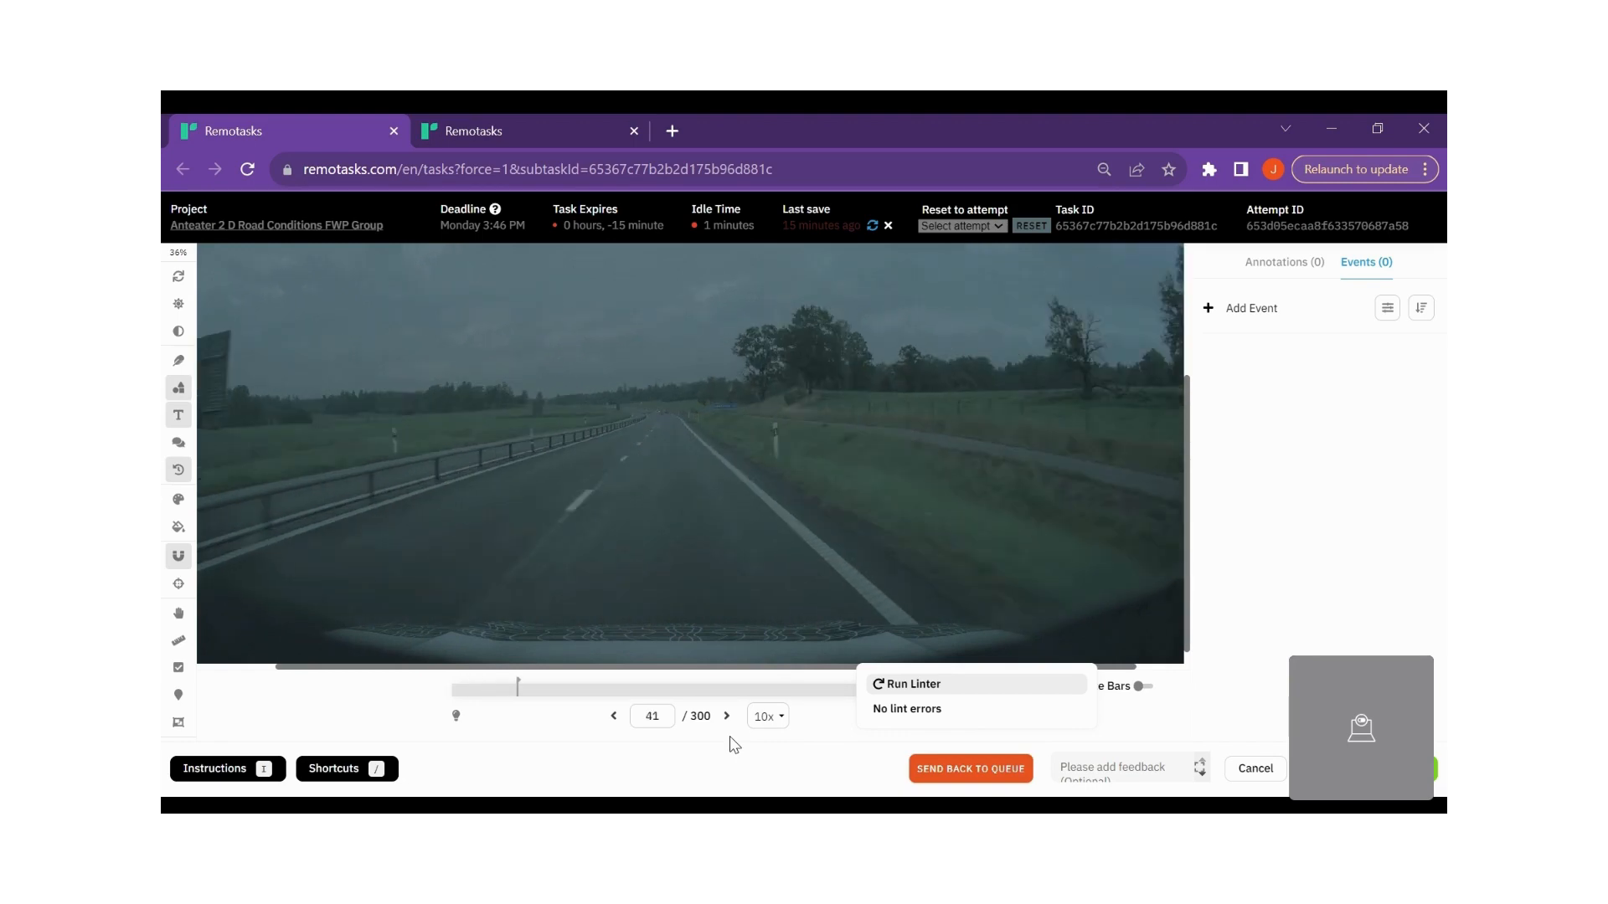
{"action": "key", "text": "Right"}
{"action": "key", "text": "Right"}
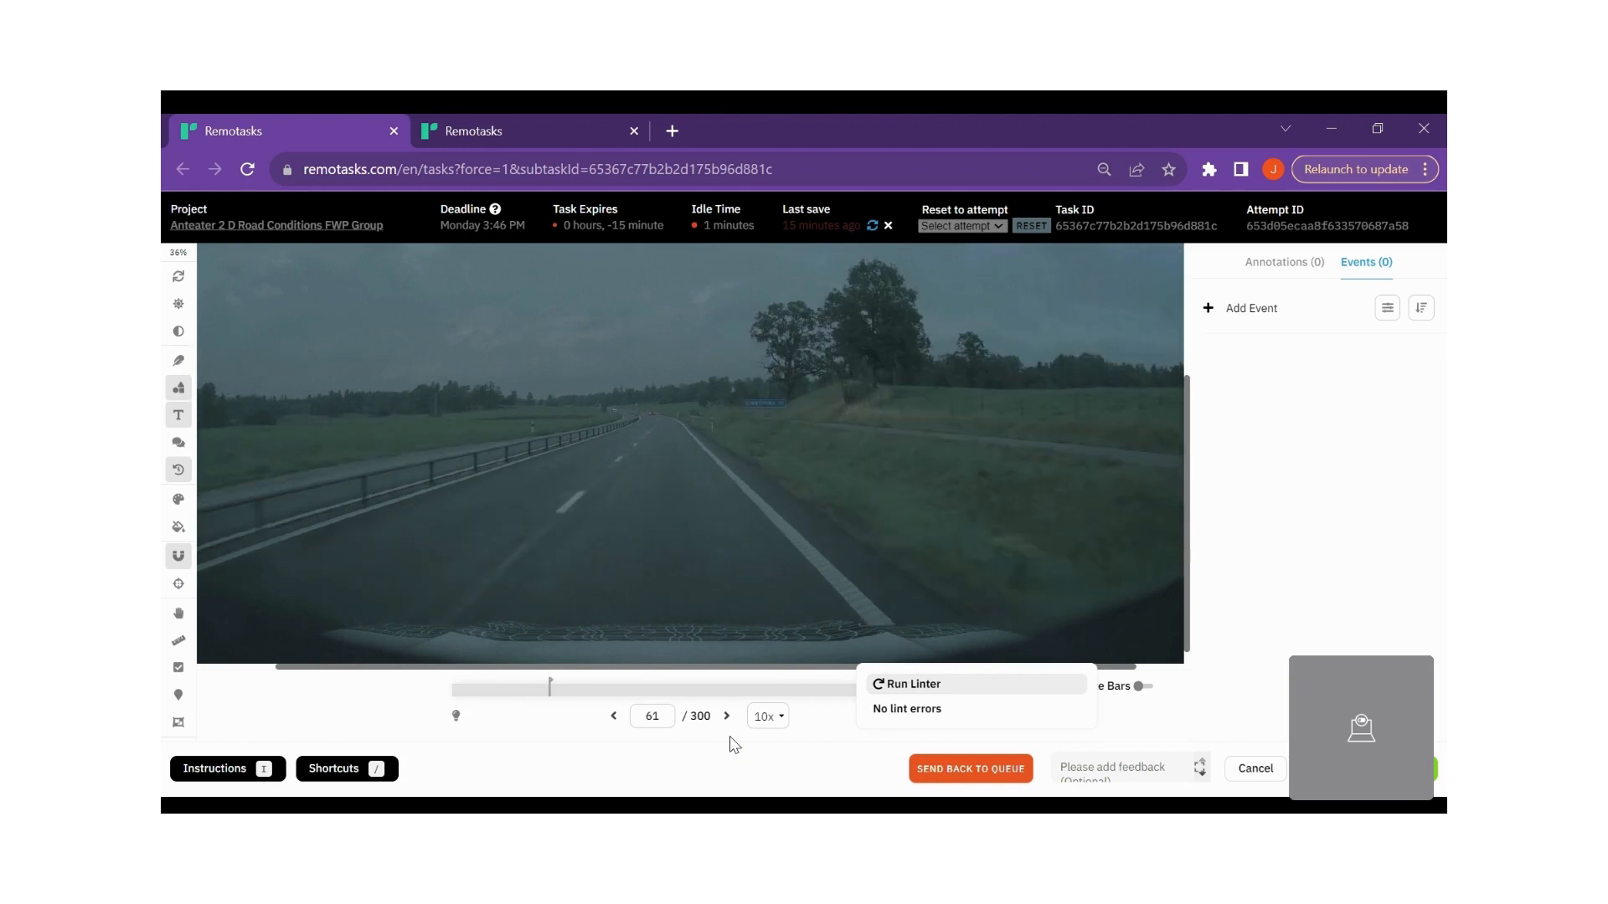
{"action": "key", "text": "Right"}
{"action": "key", "text": "Right"}
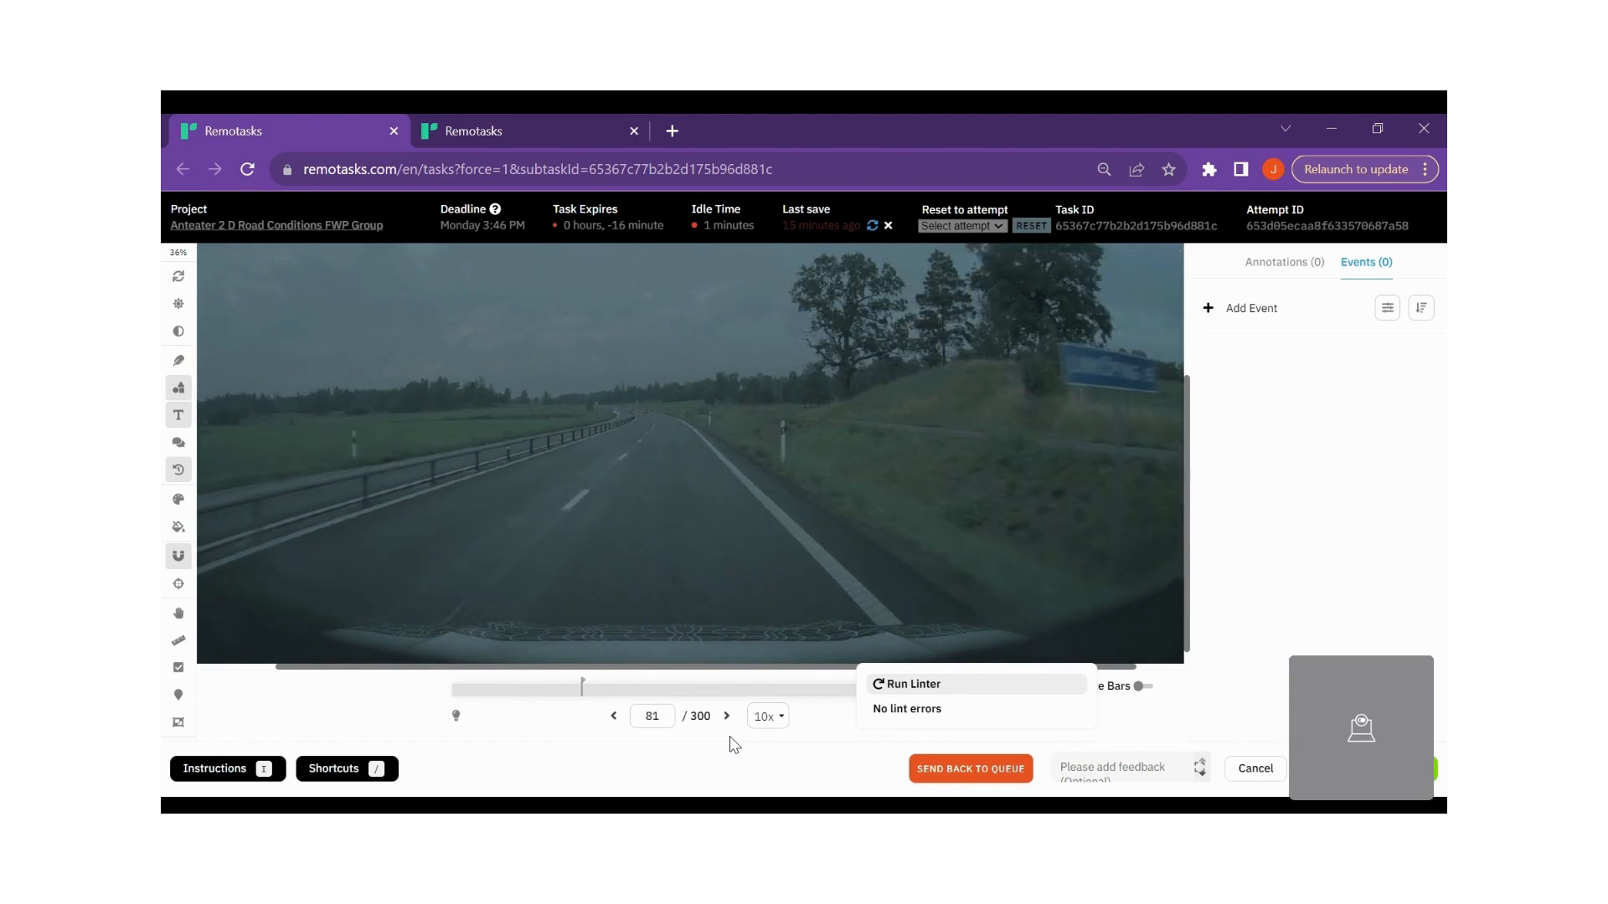
{"action": "key", "text": "Right"}
{"action": "key", "text": "Right"}
{"action": "key", "text": "Right"}
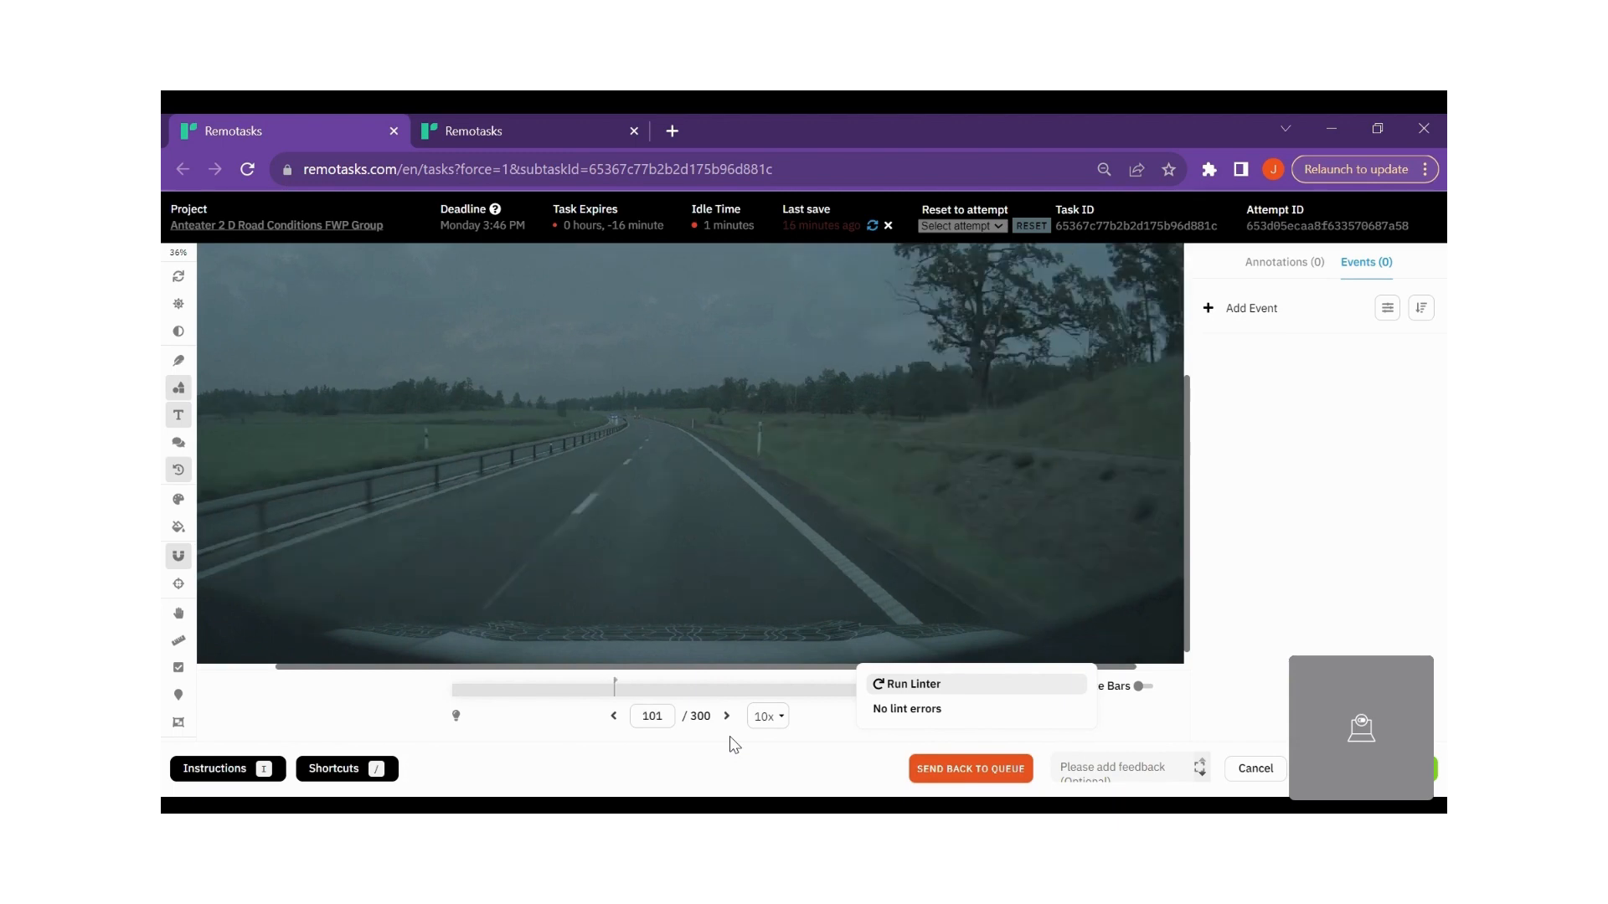
{"action": "key", "text": "Right"}
{"action": "key", "text": "Right"}
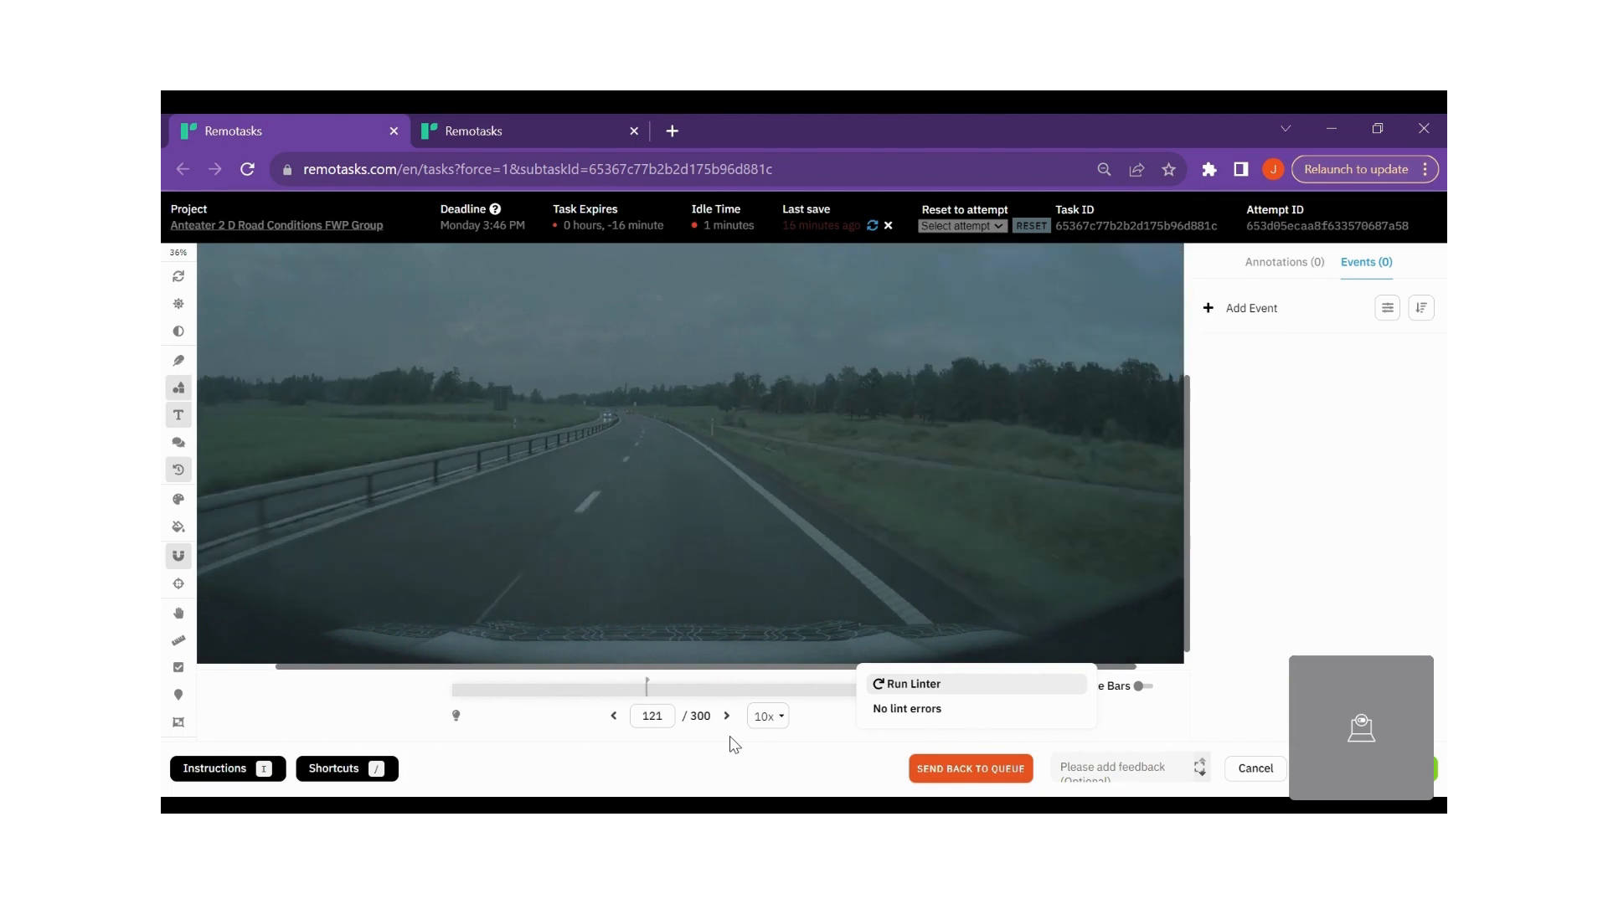
{"action": "key", "text": "Right"}
{"action": "key", "text": "Right"}
{"action": "key", "text": "Right"}
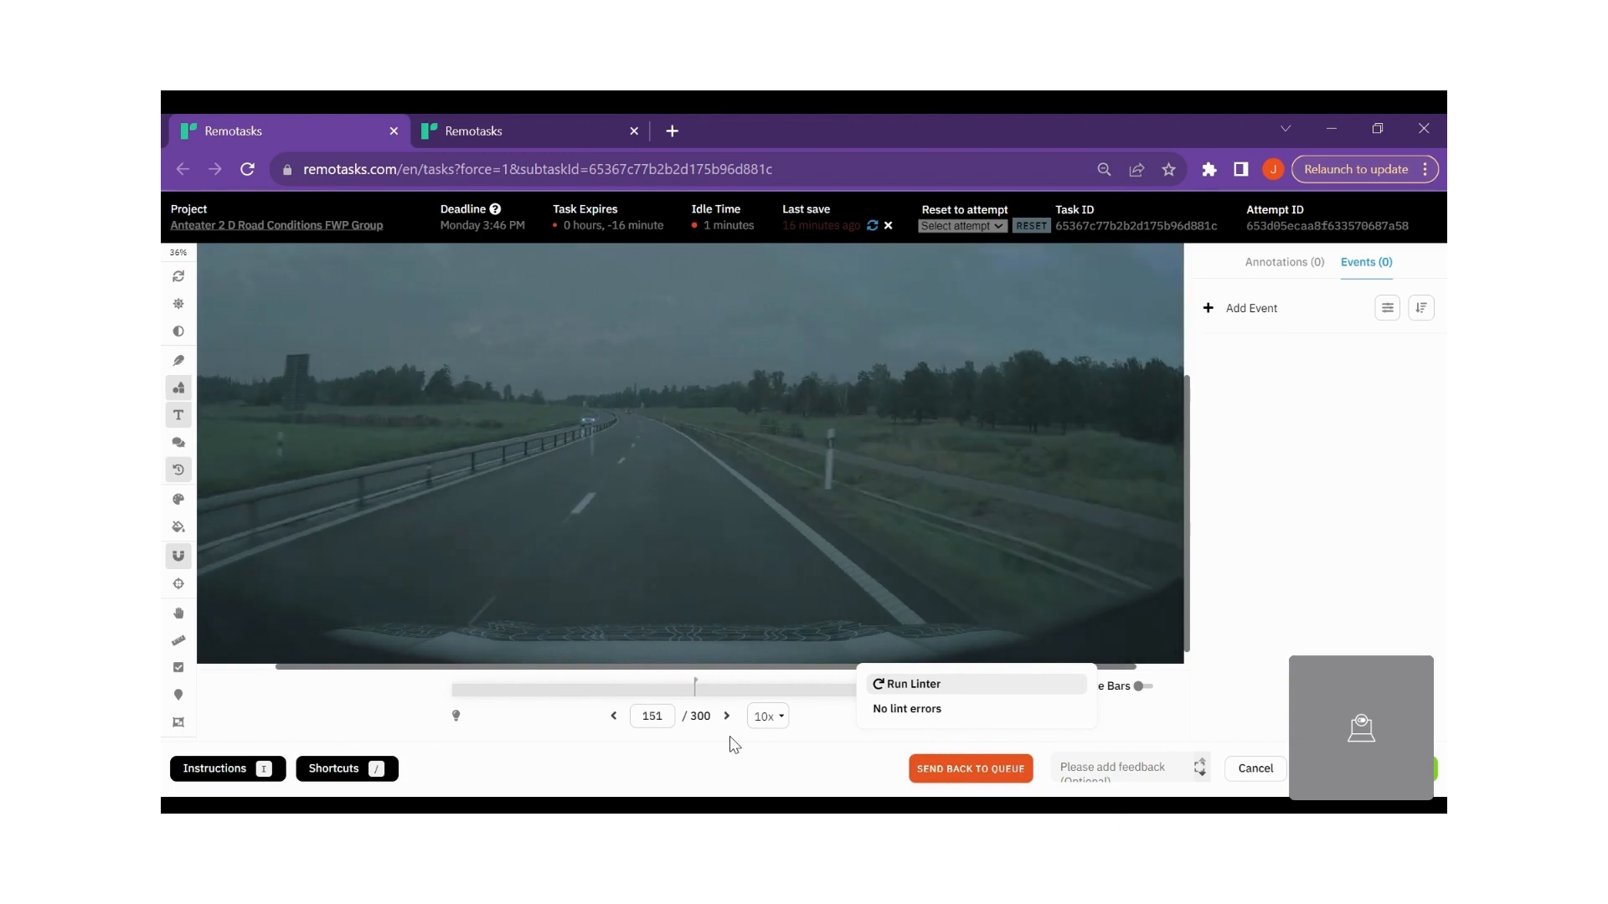
{"action": "key", "text": "Right"}
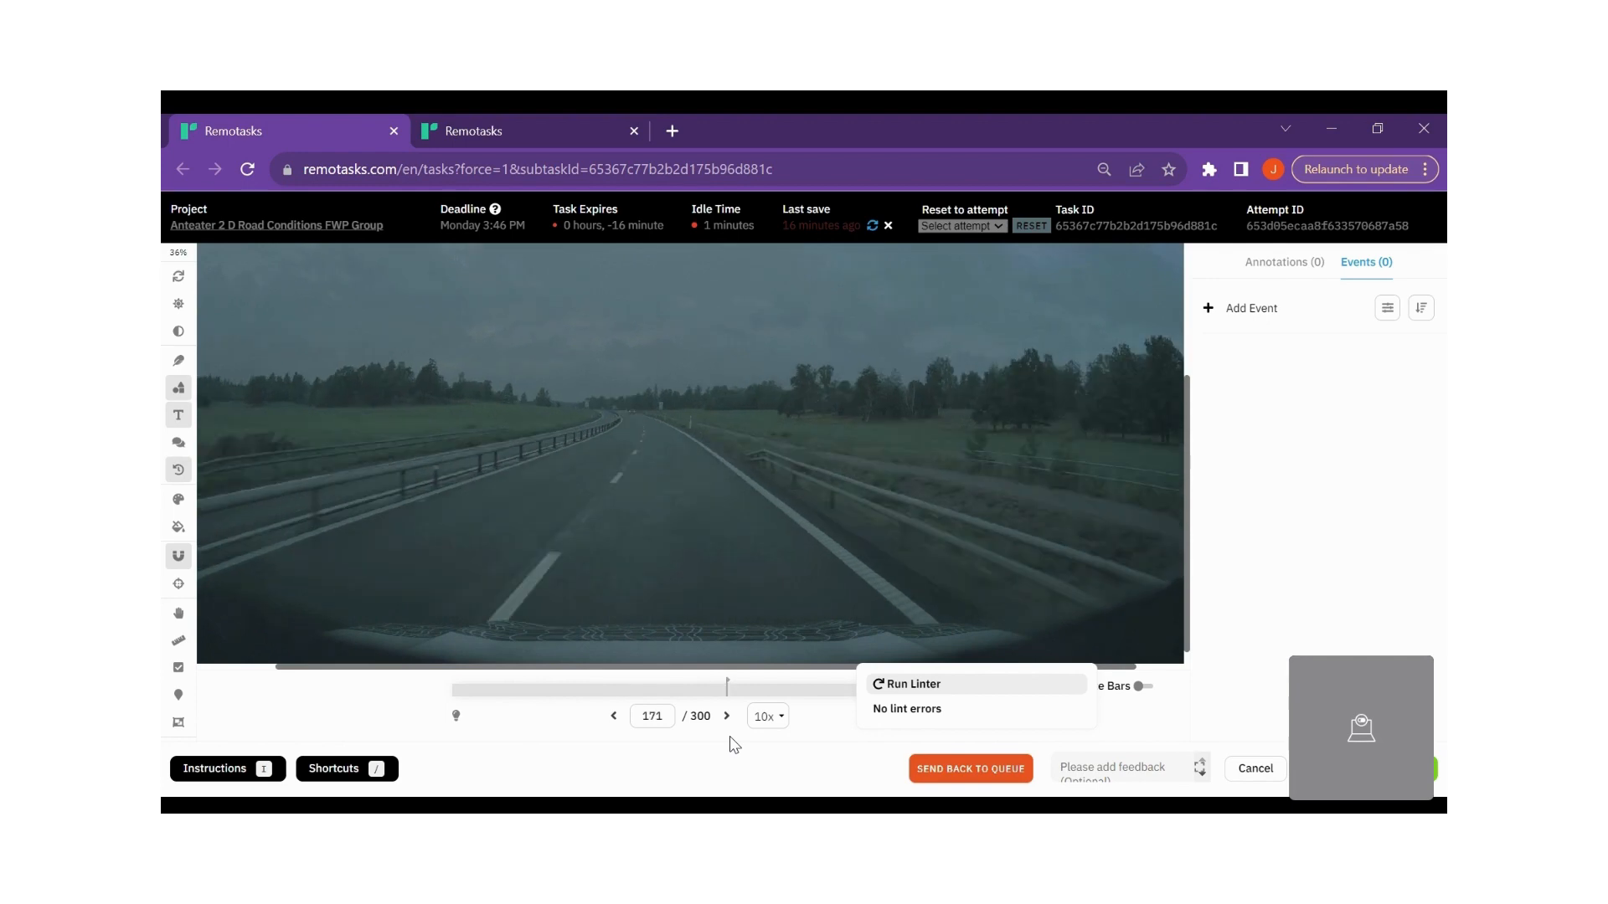
{"action": "key", "text": "Right"}
{"action": "key", "text": "Right"}
{"action": "key", "text": "Right"}
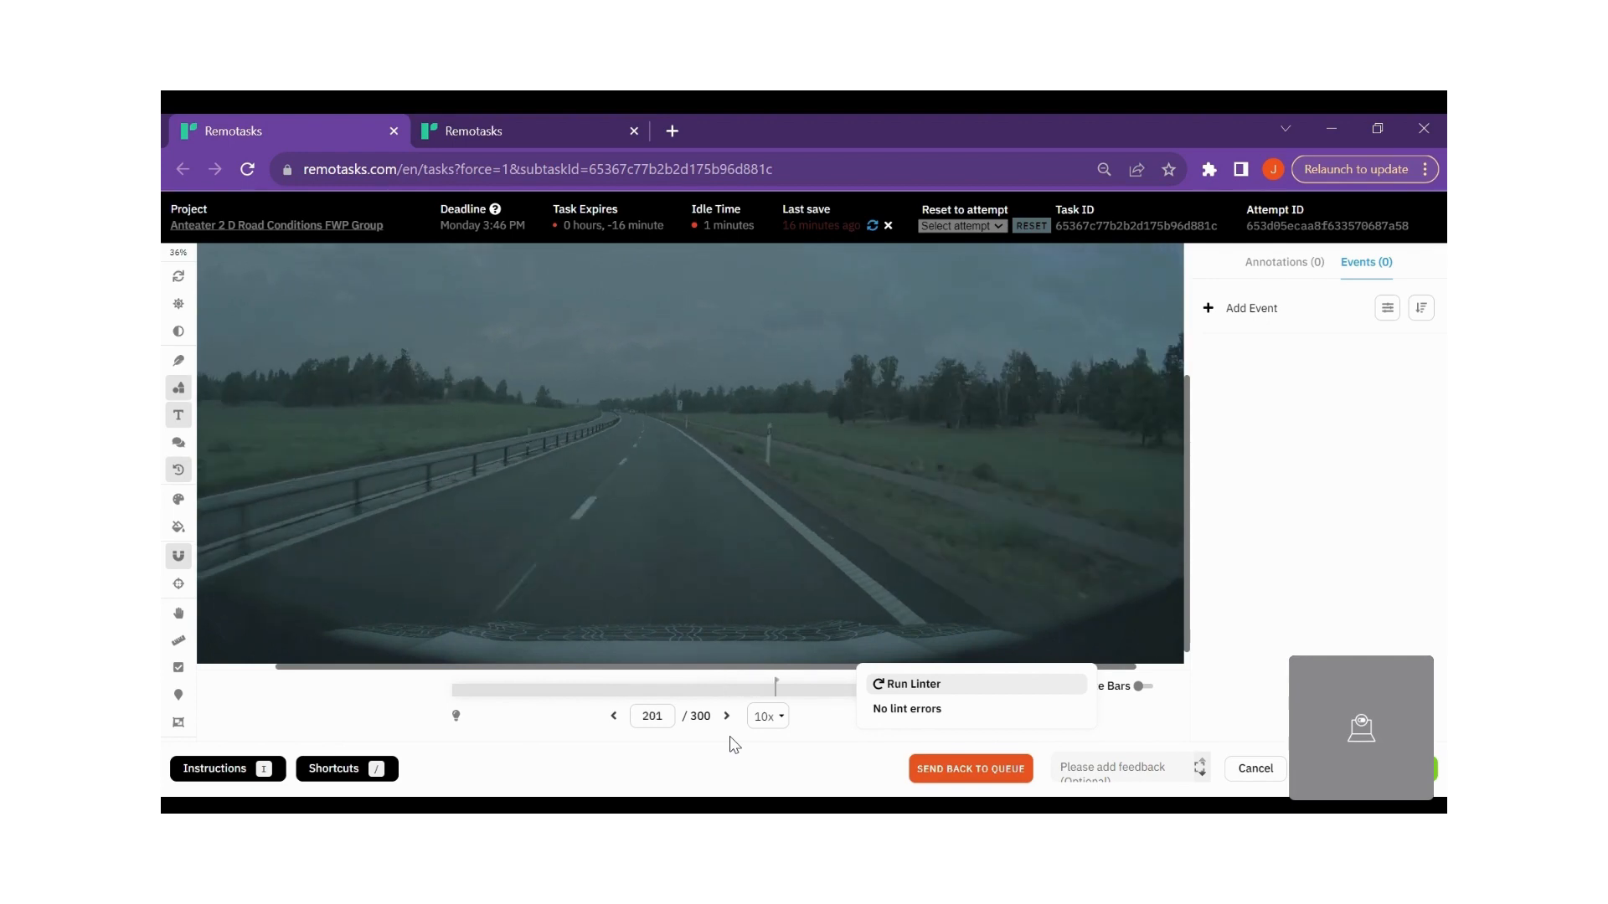
{"action": "key", "text": "Right"}
{"action": "key", "text": "Right"}
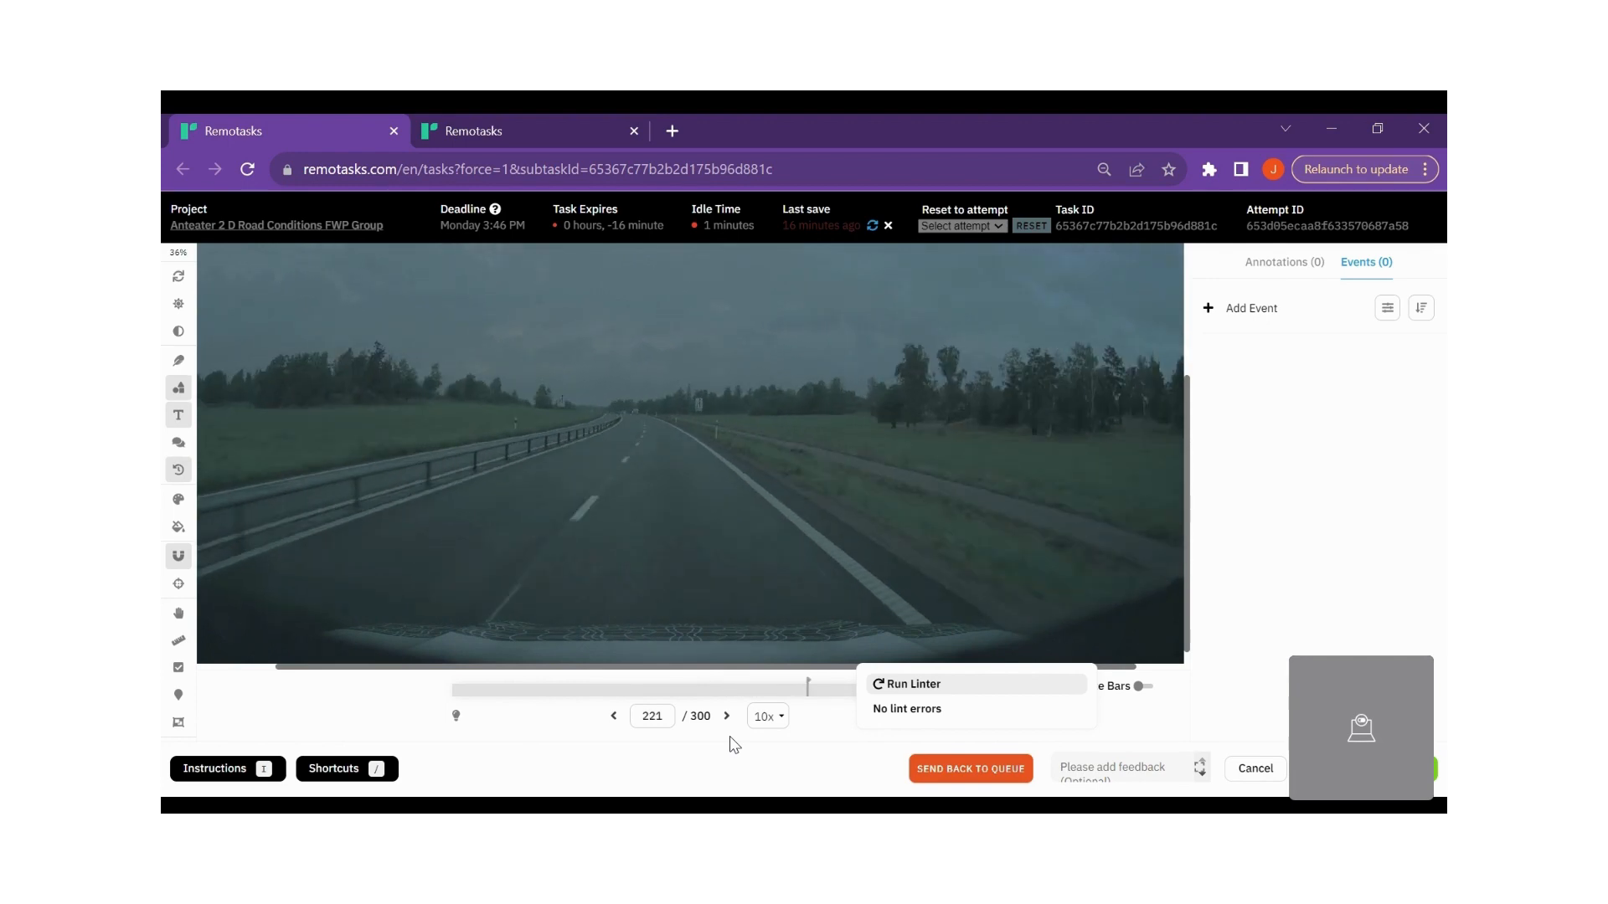
{"action": "key", "text": "Right"}
{"action": "key", "text": "Right"}
{"action": "key", "text": "Right"}
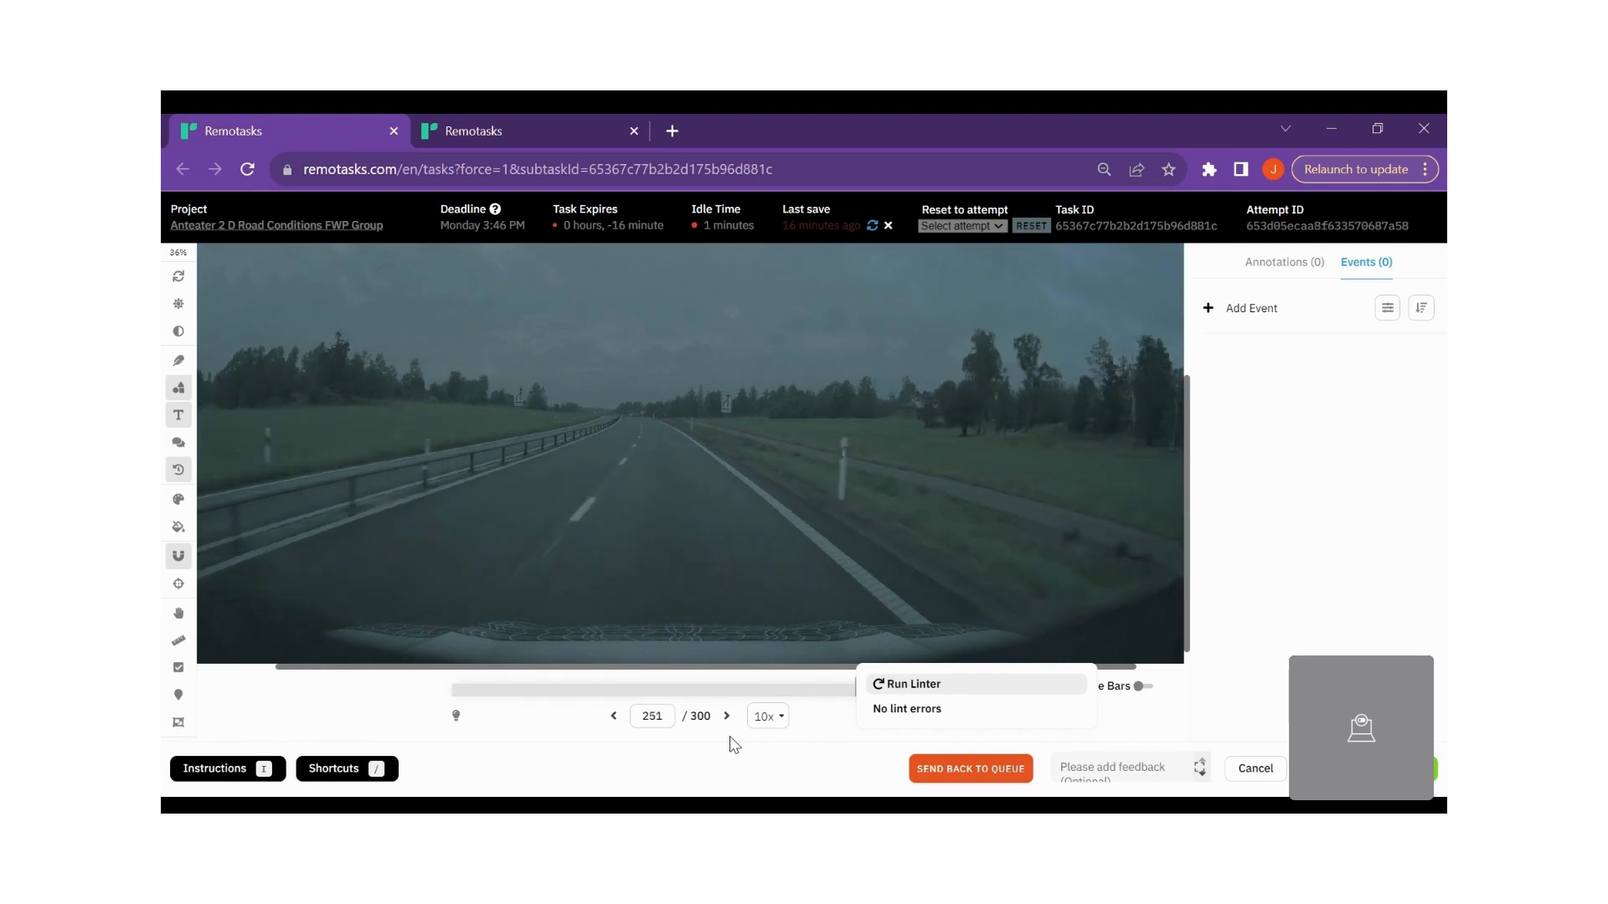
{"action": "key", "text": "Right"}
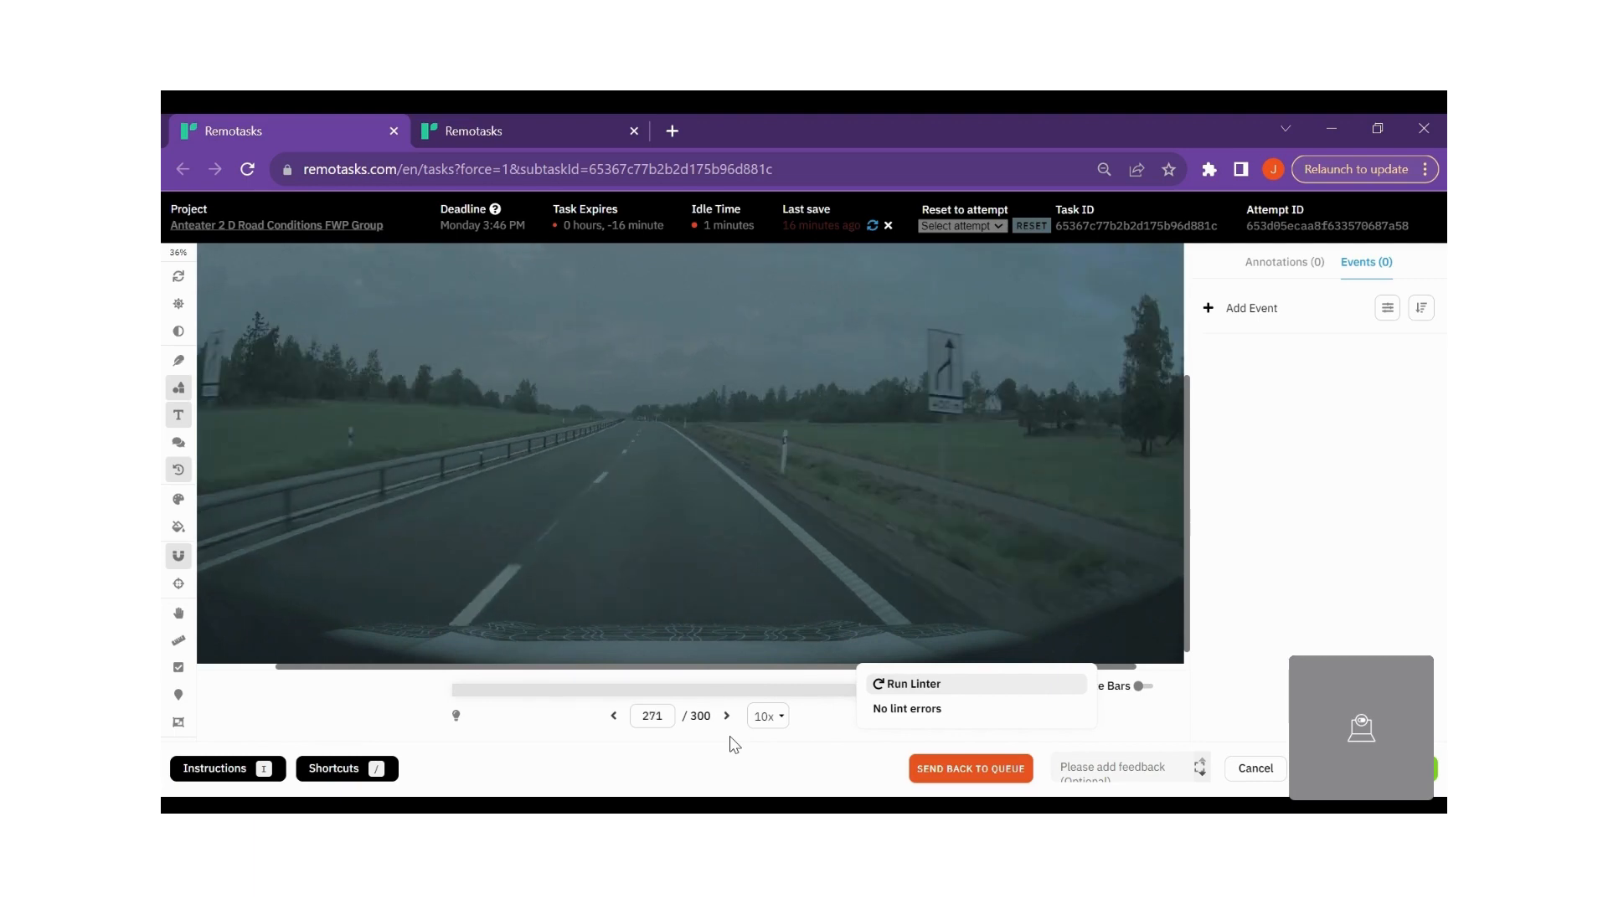
{"action": "key", "text": "Right"}
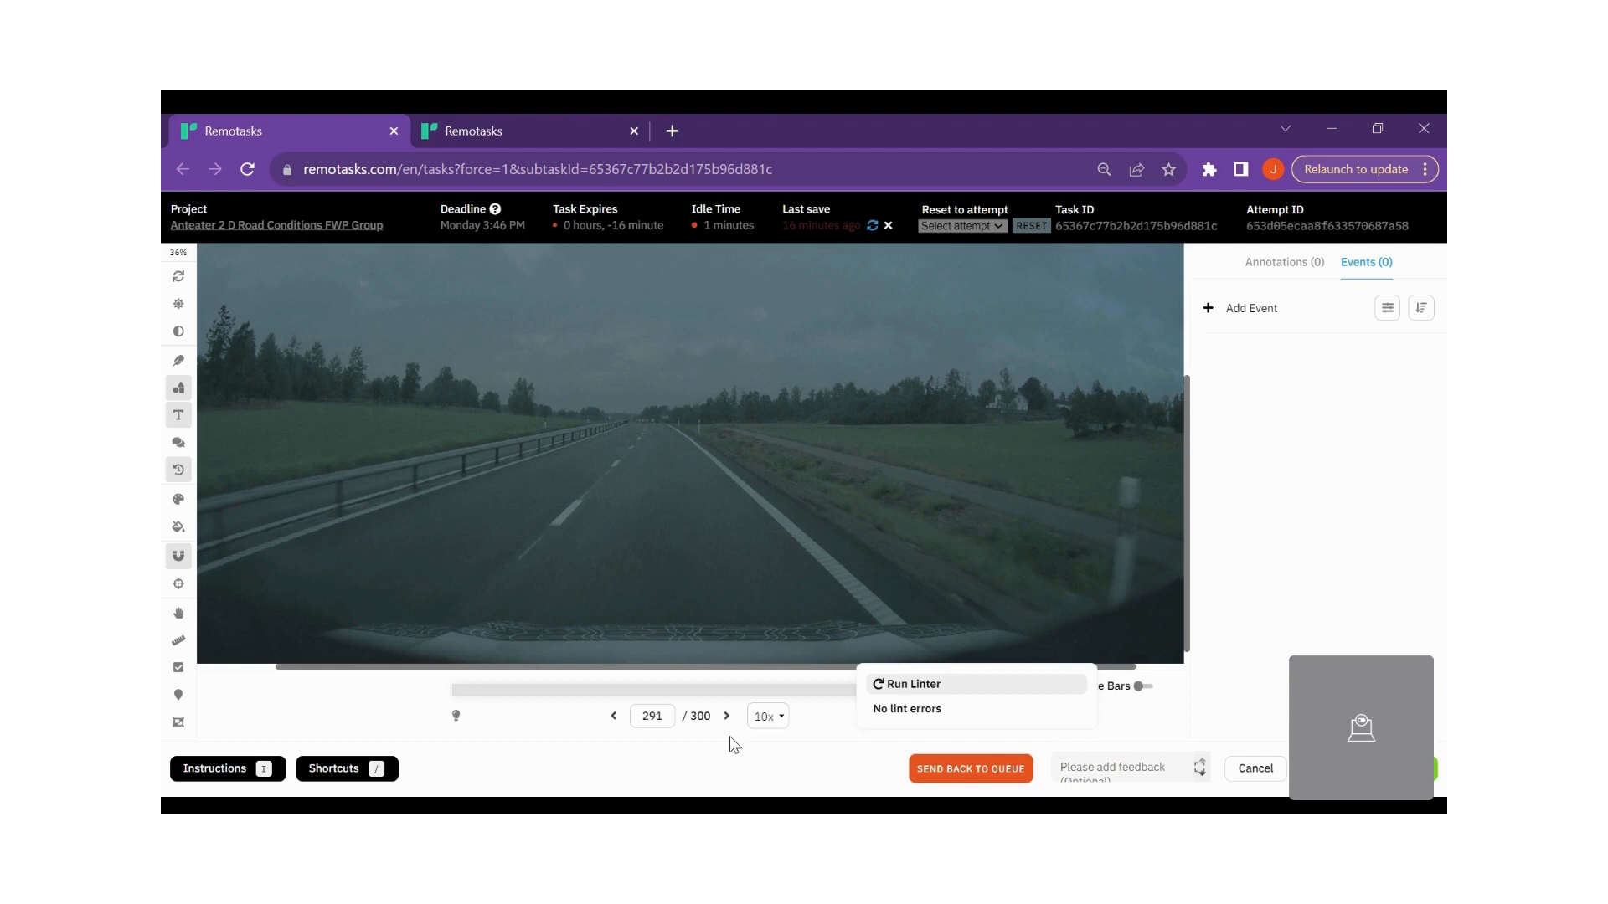
{"action": "key", "text": "Right"}
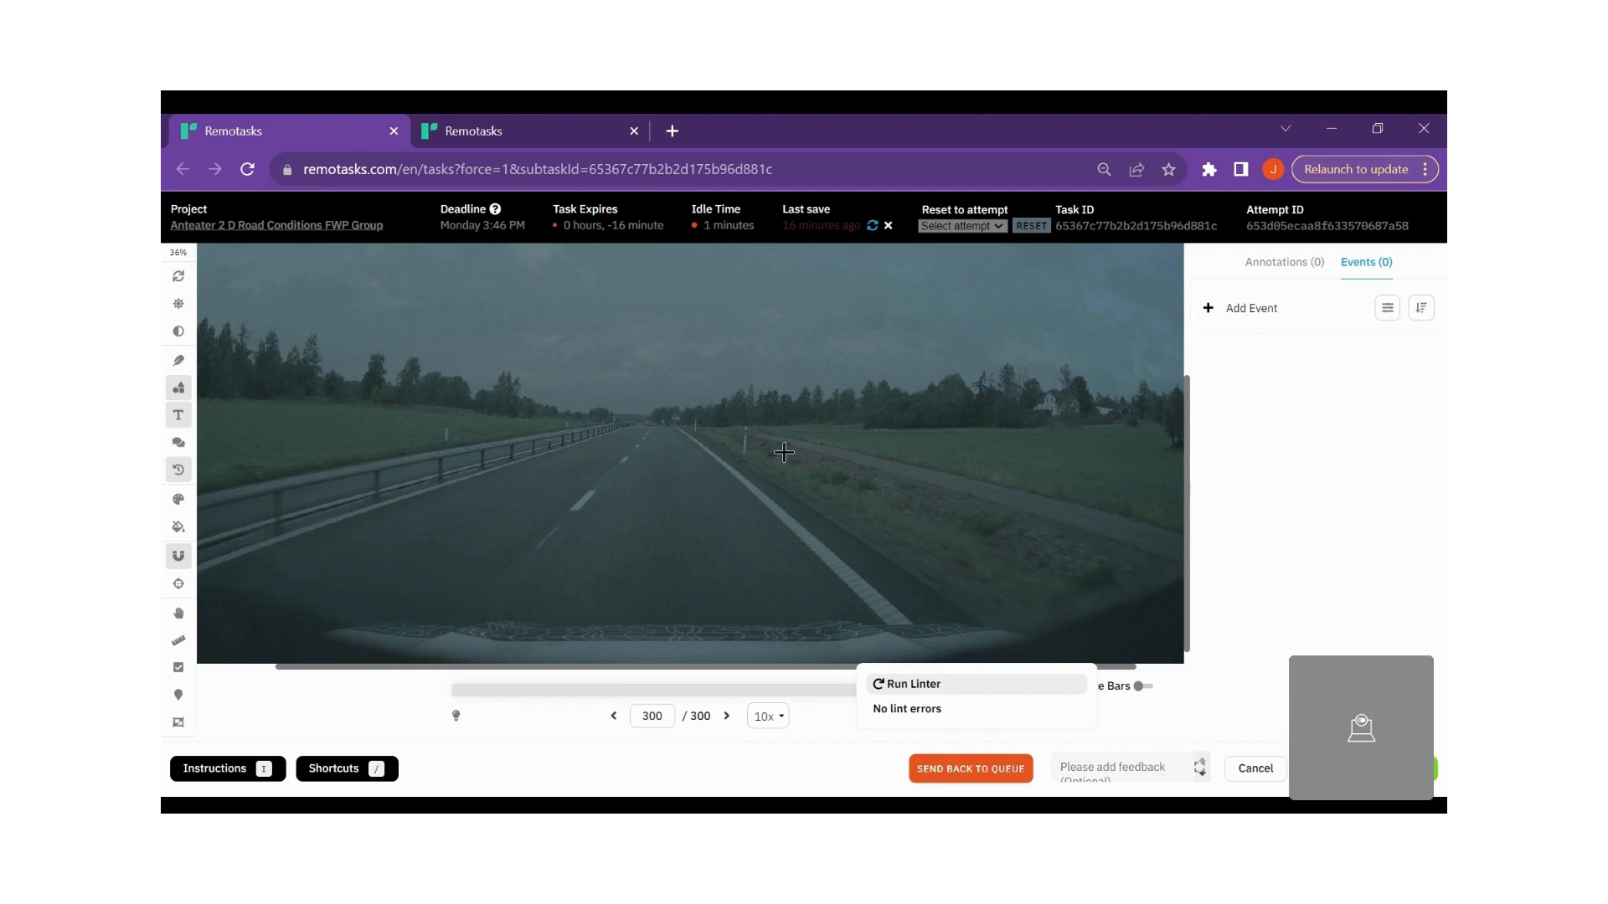
Add an event labelled RoadSurface and set its RoadSurfaceType to Asphalt
{"action": "left_click", "coordinate": [1234, 308]}
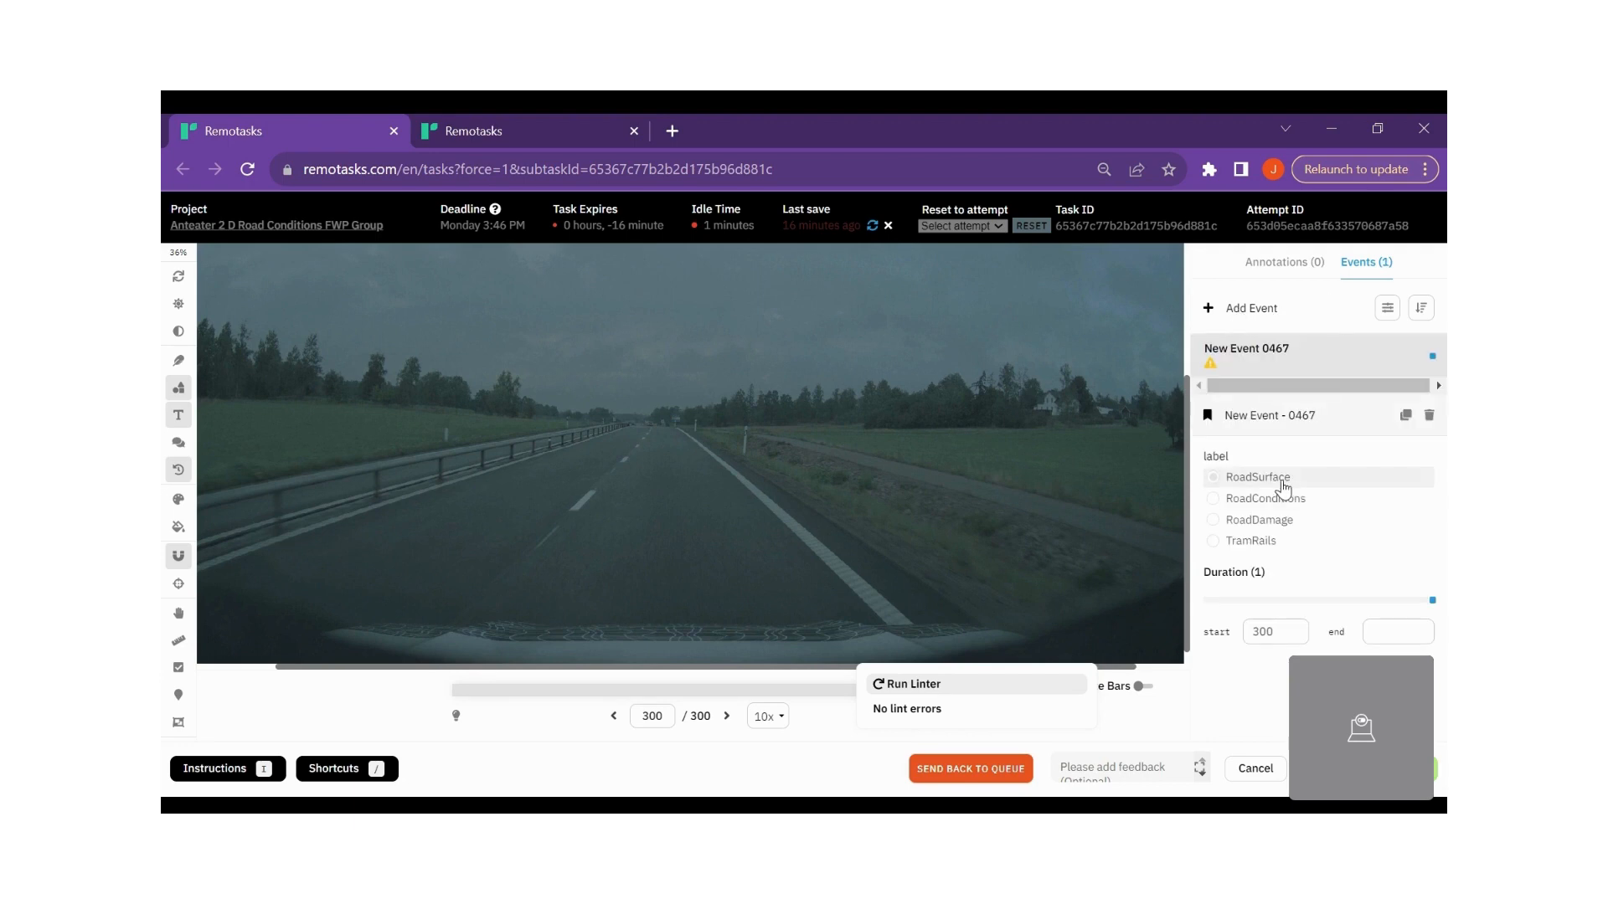
{"action": "left_click", "coordinate": [1269, 484]}
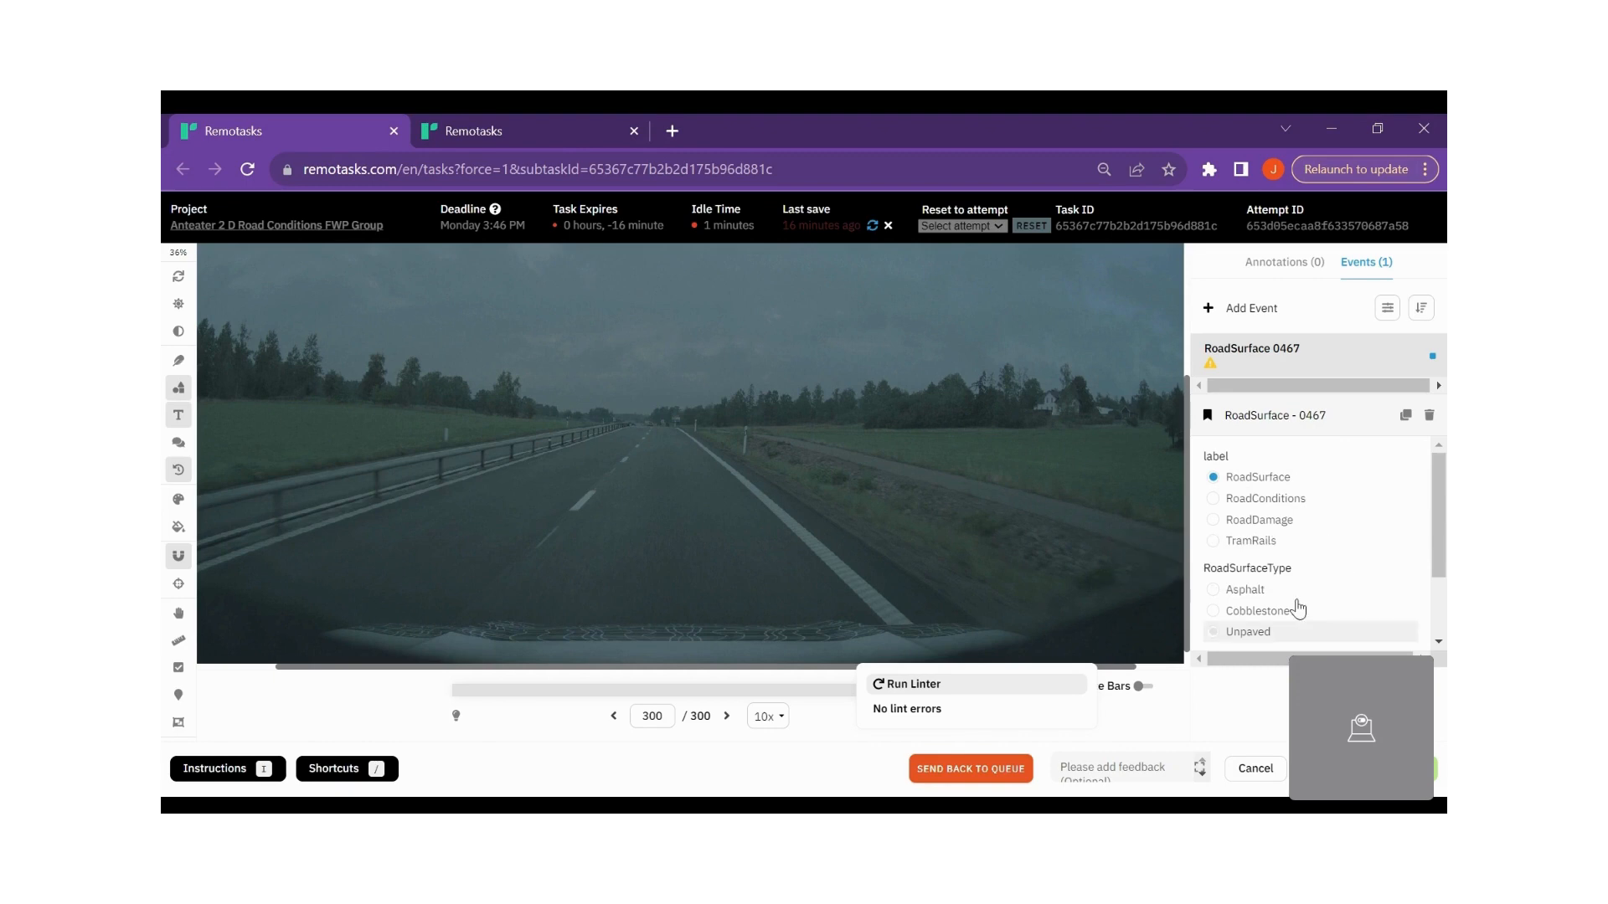
{"action": "scroll", "coordinate": [1328, 542], "scroll_direction": "down", "scroll_amount": 1}
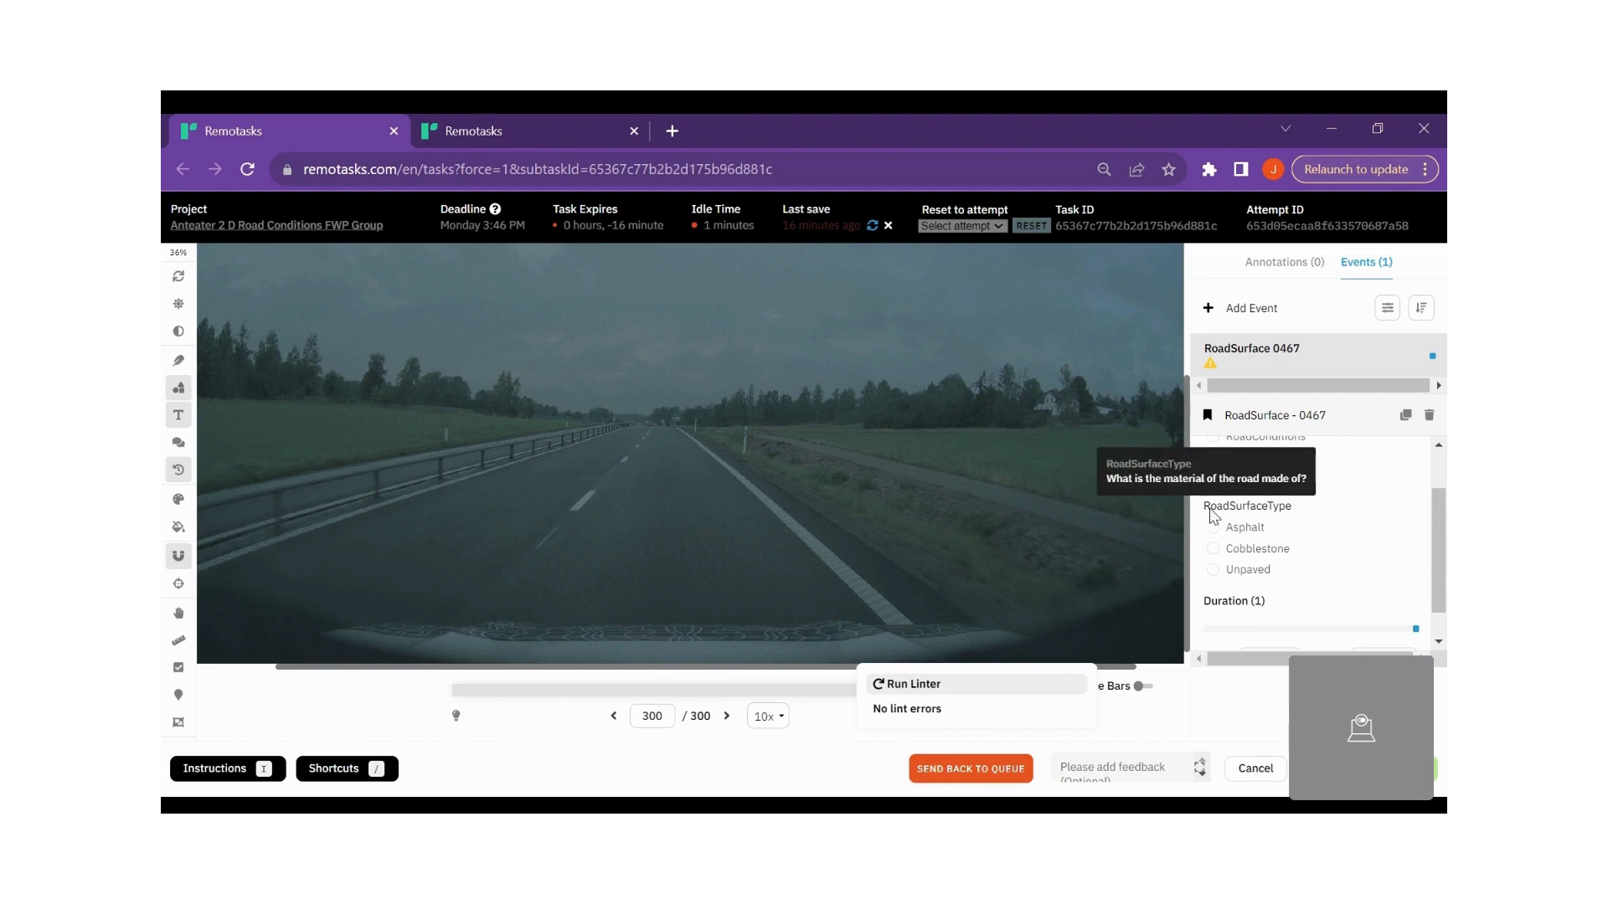
{"action": "left_click", "coordinate": [1273, 534]}
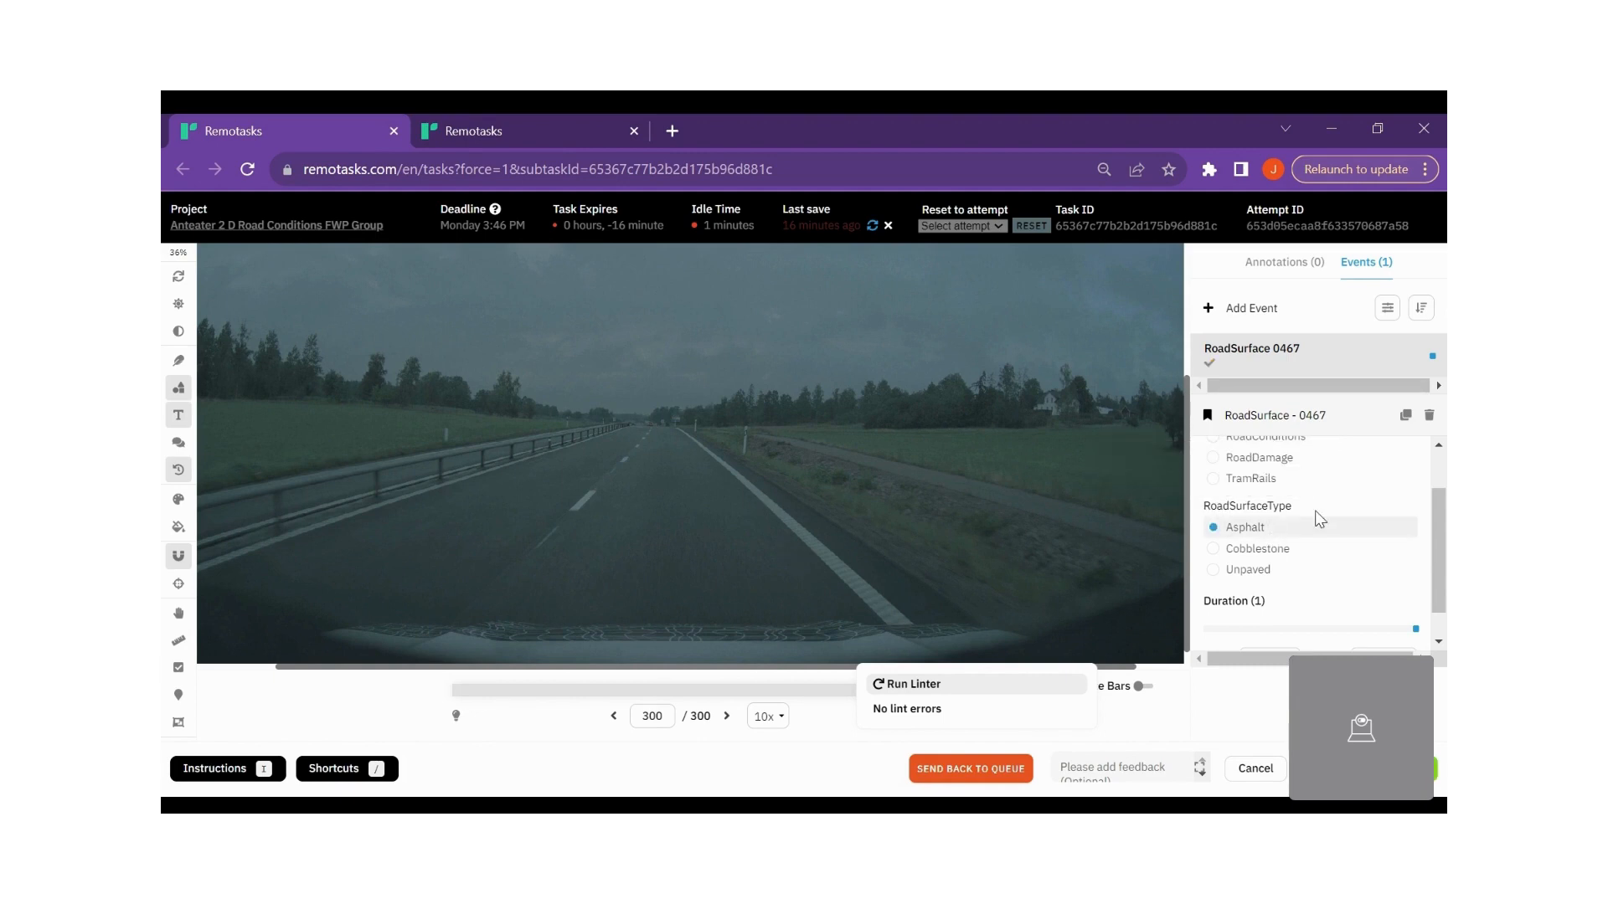
Set the RoadSurface event's duration to start at frame 1 and end at frame 300
{"action": "scroll", "coordinate": [1375, 506], "scroll_direction": "down", "scroll_amount": 1}
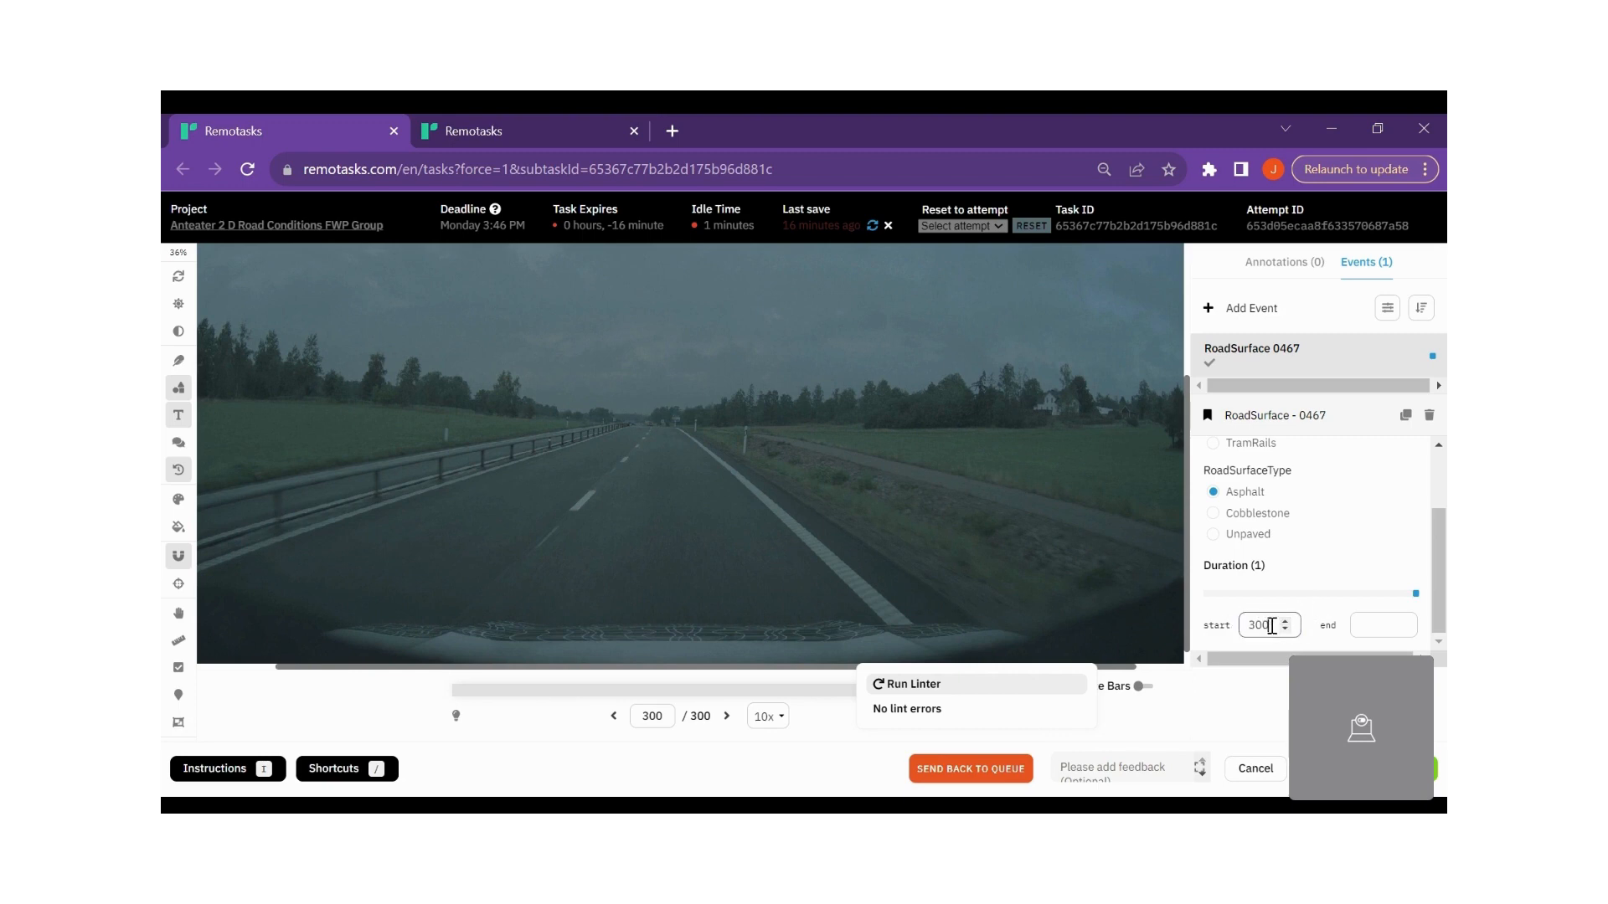
{"action": "key", "text": "BackSpace"}
{"action": "key", "text": "BackSpace"}
{"action": "key", "text": "BackSpace"}
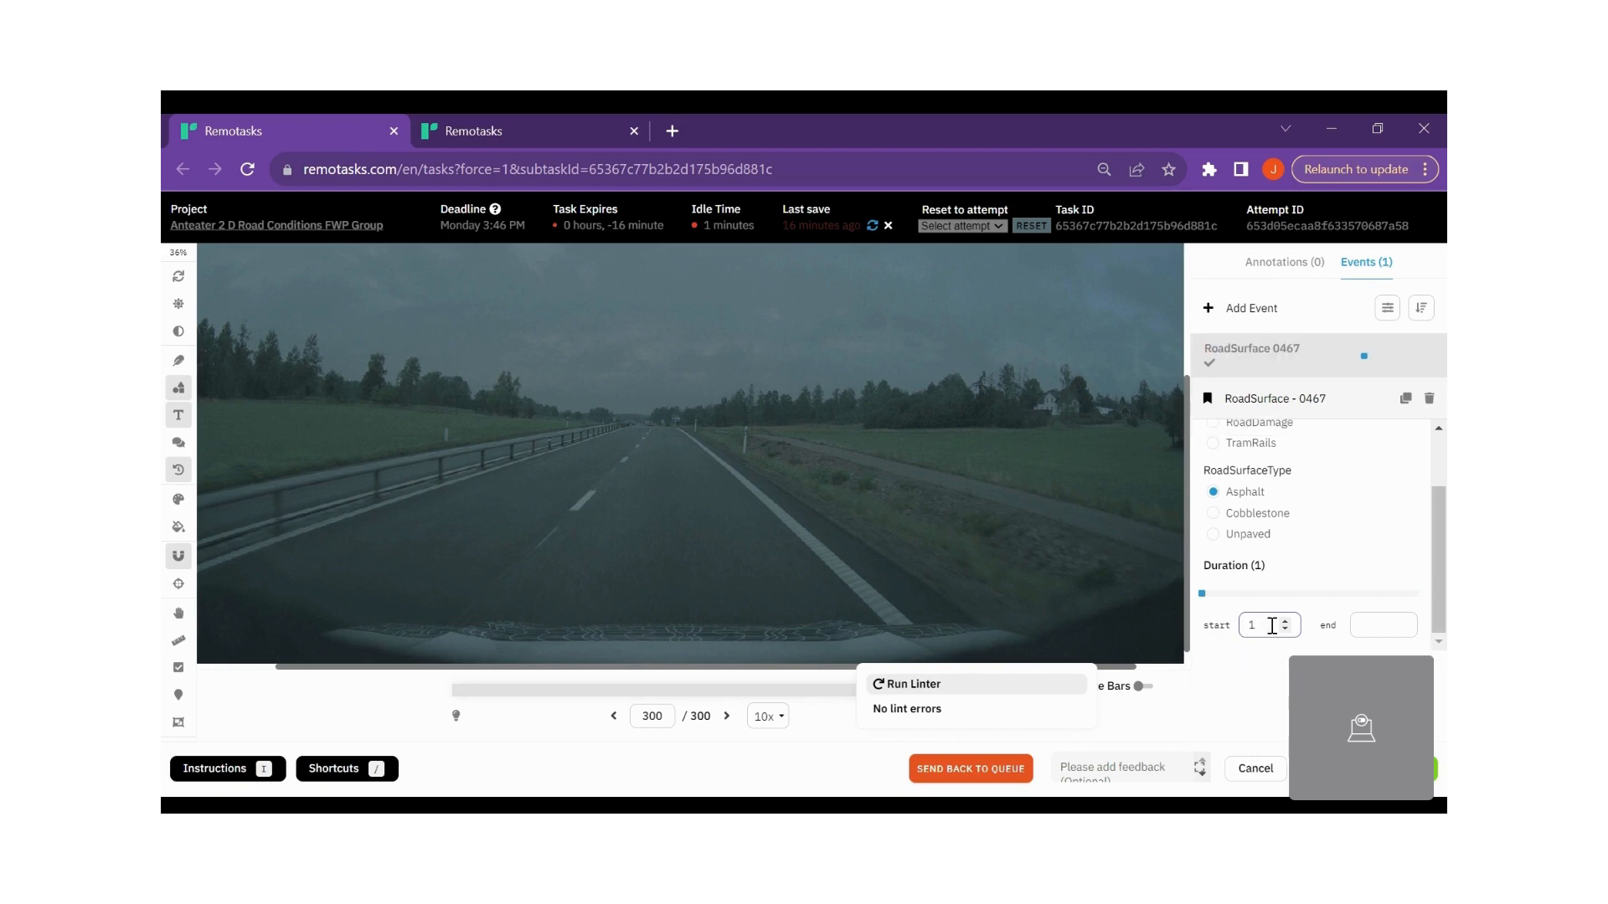
{"action": "left_click", "coordinate": [1361, 622]}
{"action": "type", "text": "300"}
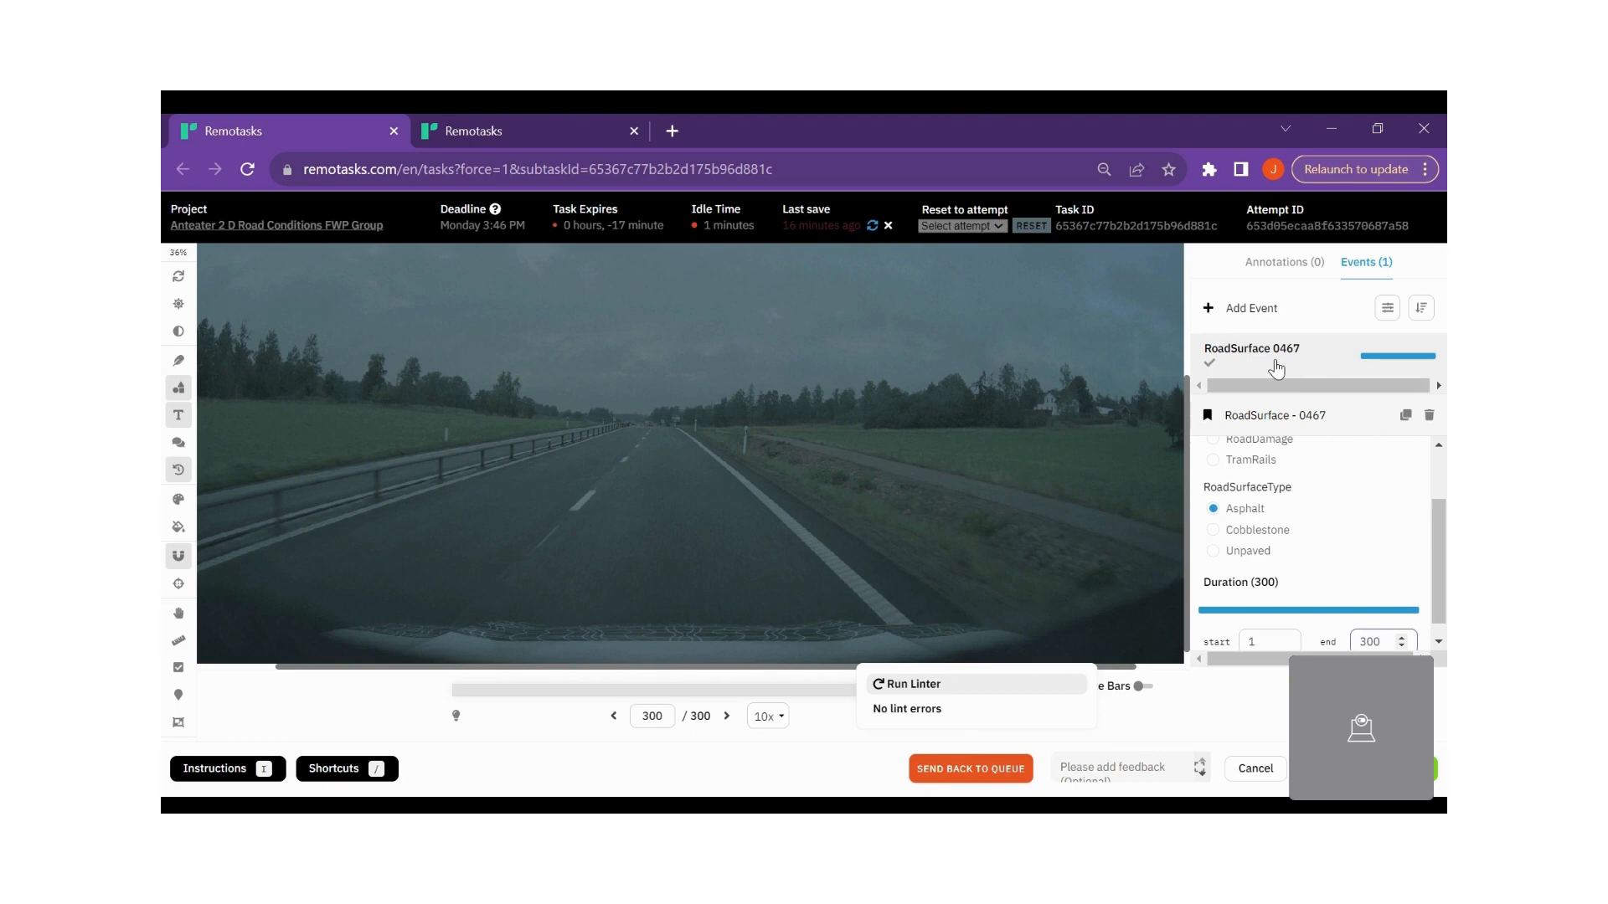
Add a second event and label it RoadConditions
{"action": "left_click", "coordinate": [1235, 309]}
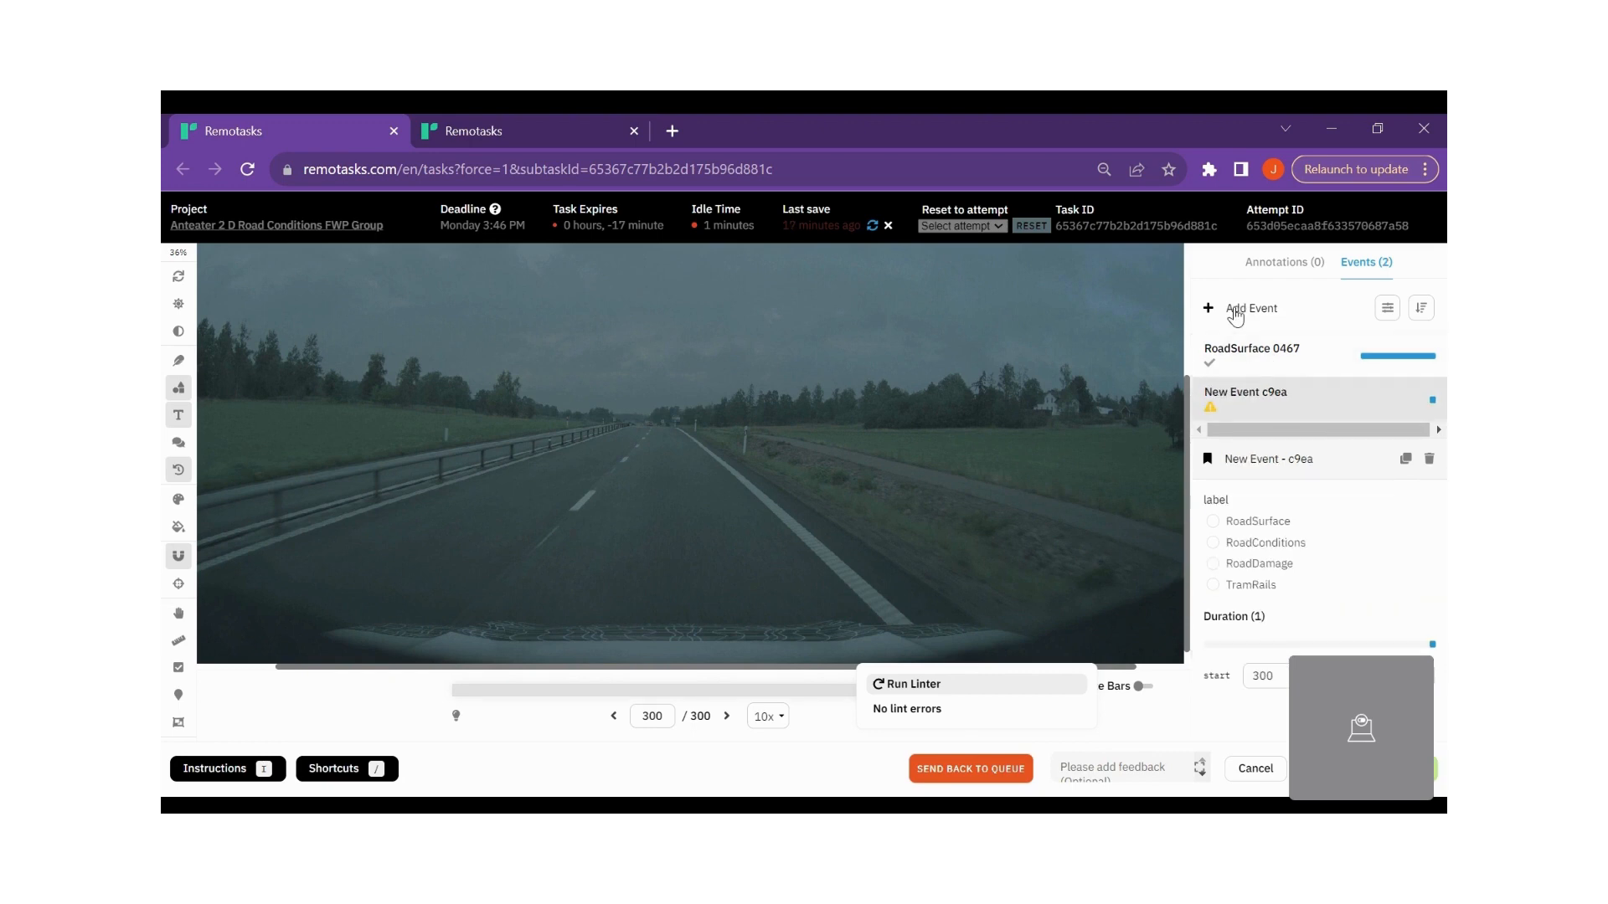
{"action": "left_click", "coordinate": [1280, 544]}
{"action": "scroll", "coordinate": [1356, 544], "scroll_direction": "down", "scroll_amount": 1}
{"action": "scroll", "coordinate": [1356, 544], "scroll_direction": "down", "scroll_amount": 1}
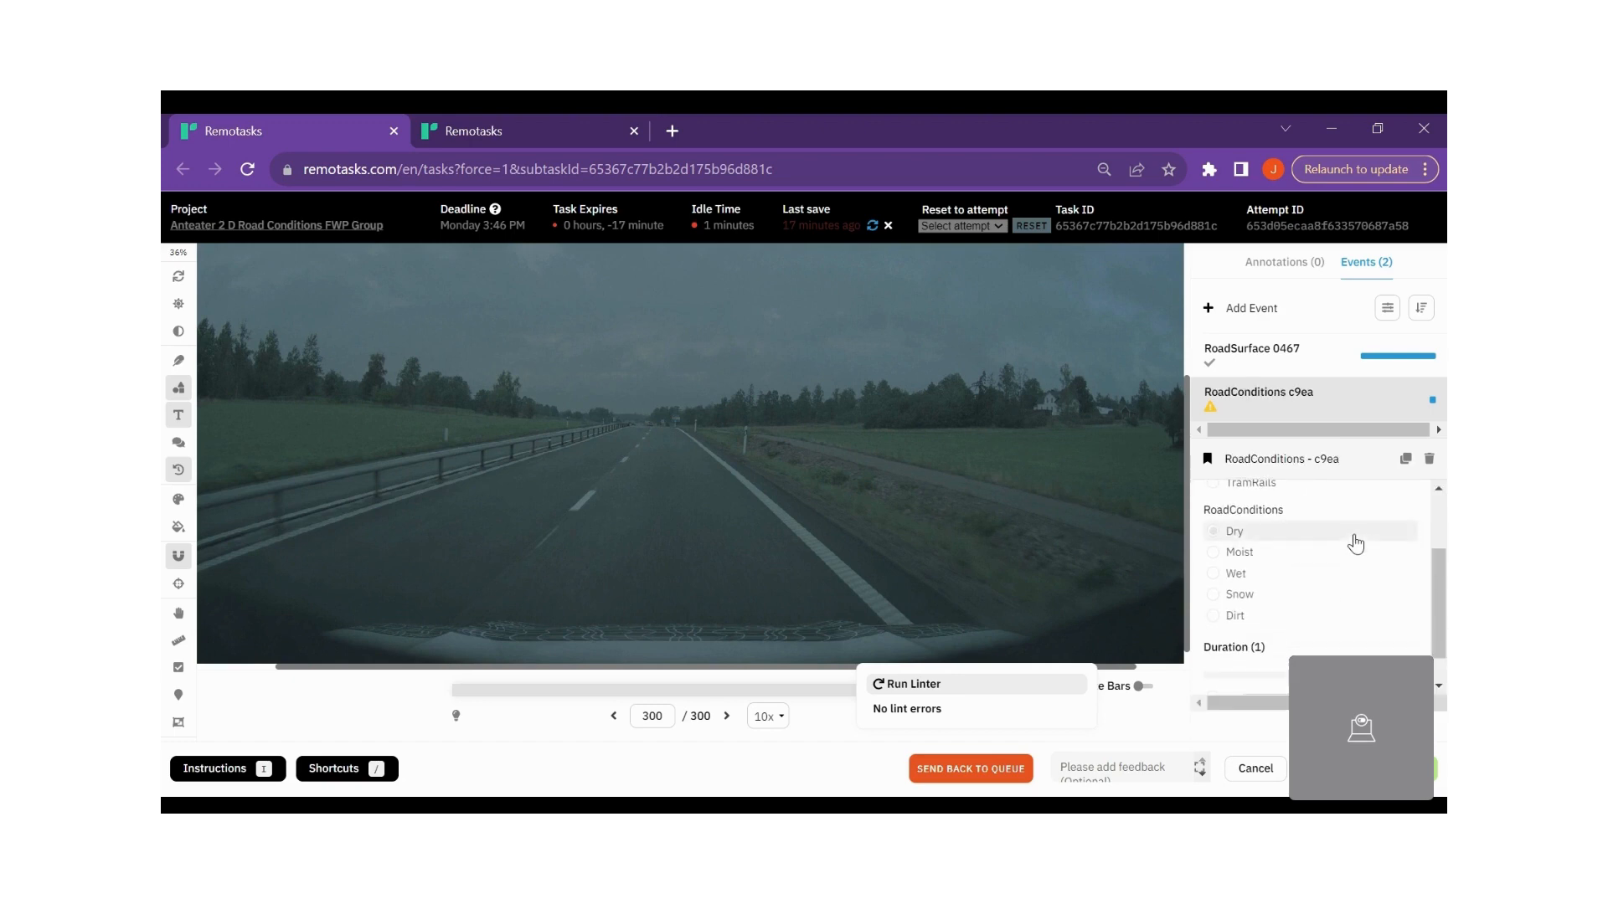
Return to frame 1 and set the RoadConditions event's condition to Moist
{"action": "left_click", "coordinate": [453, 698]}
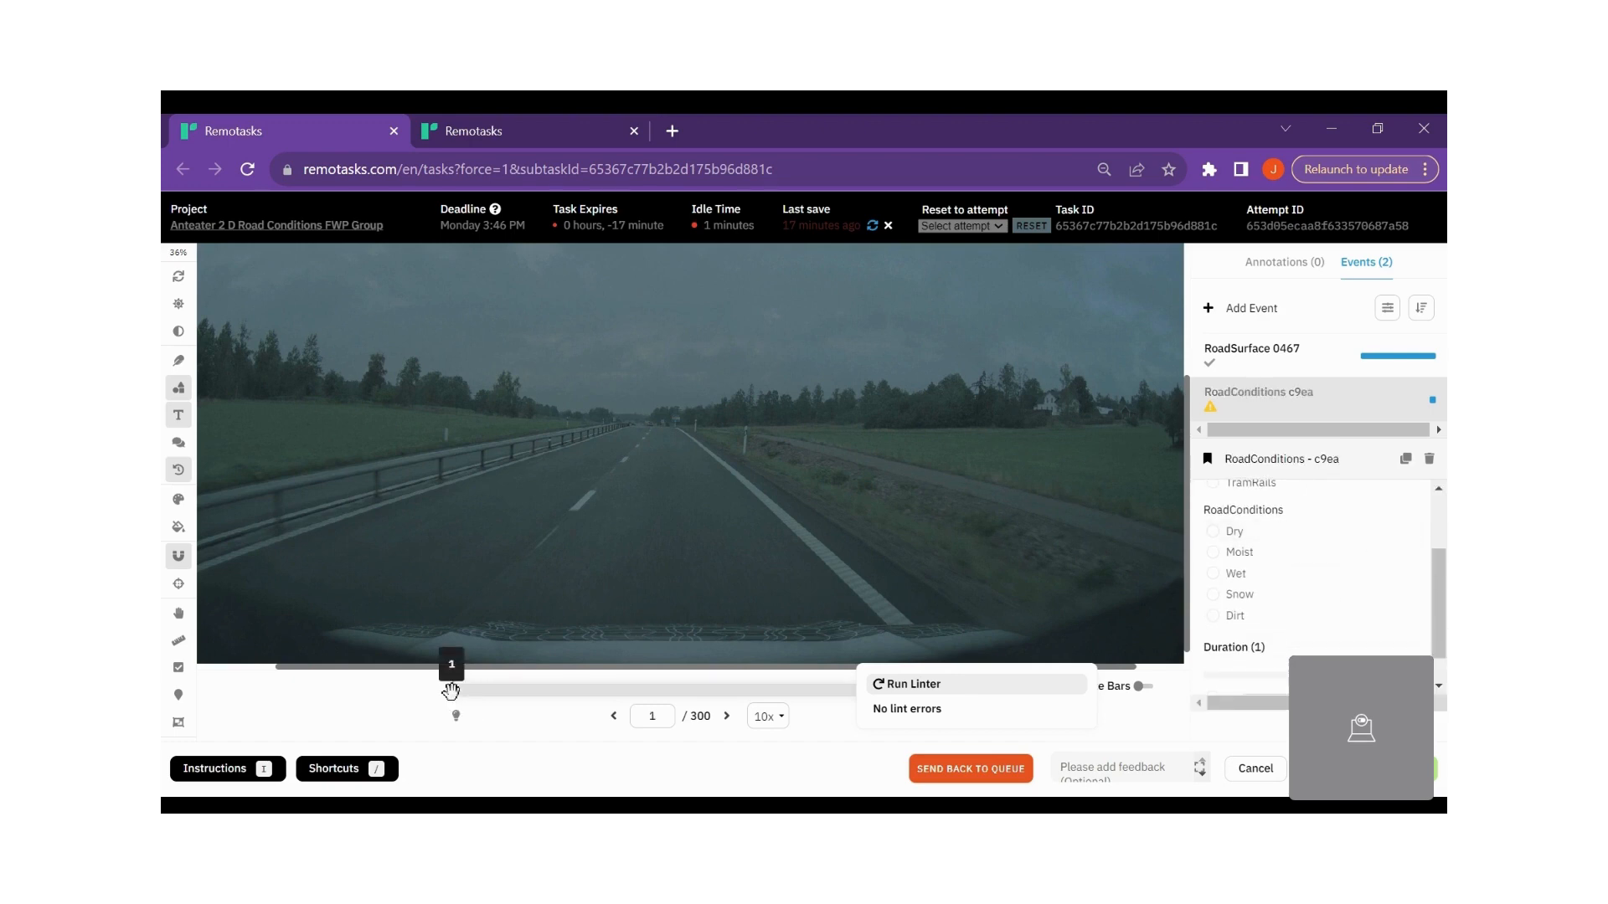
{"action": "scroll", "coordinate": [1215, 577], "scroll_direction": "up", "scroll_amount": 3}
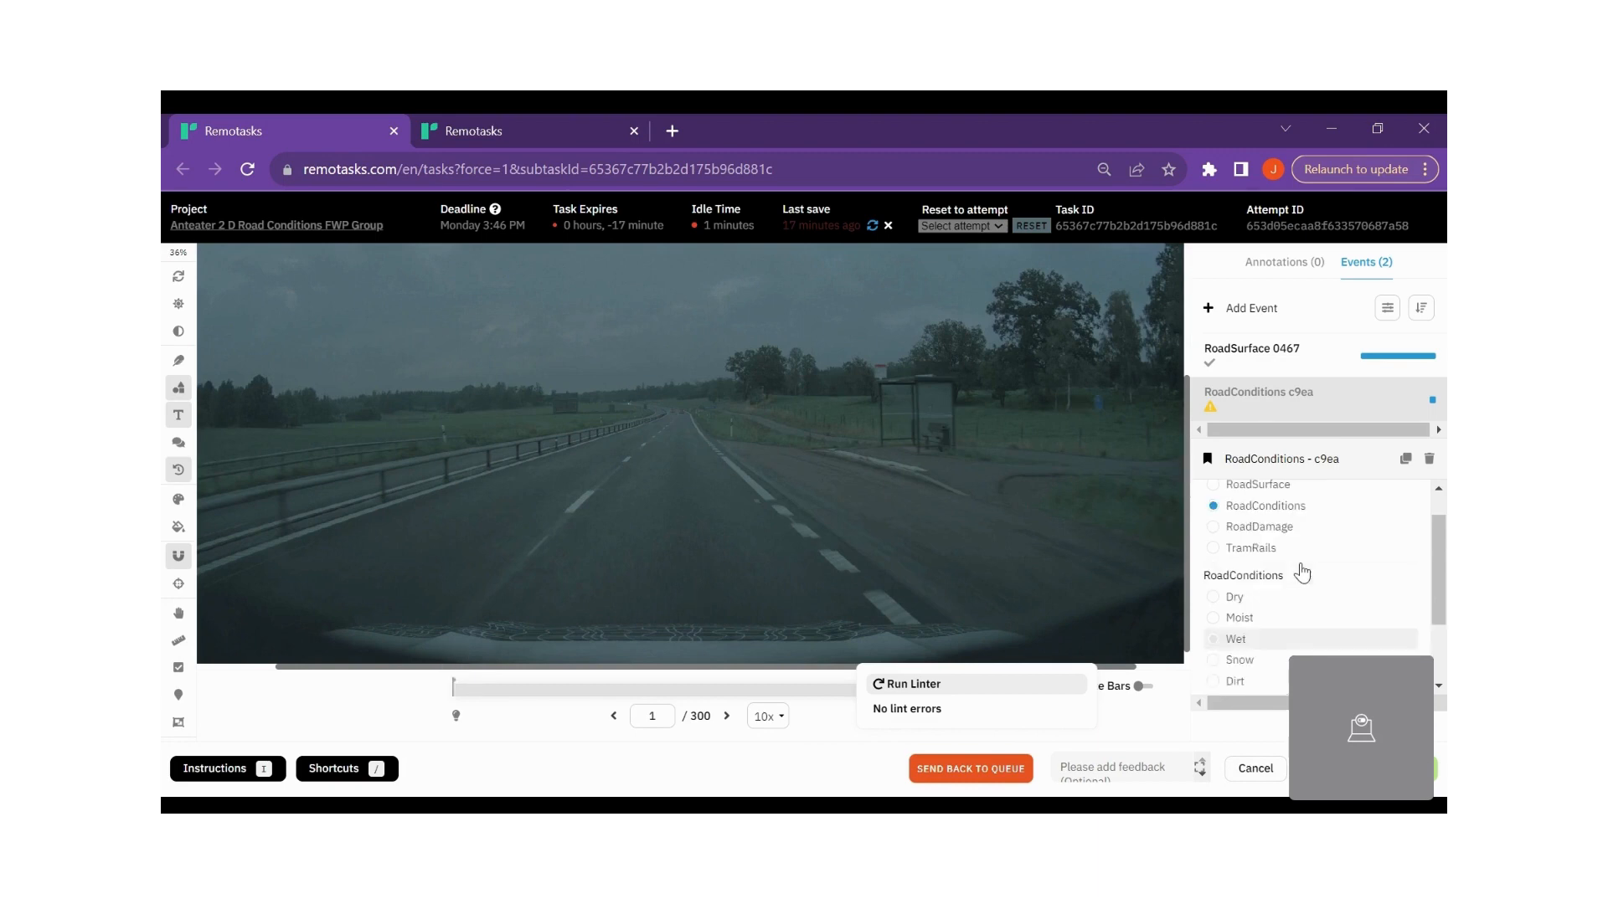
{"action": "scroll", "coordinate": [1279, 576], "scroll_direction": "up", "scroll_amount": 1}
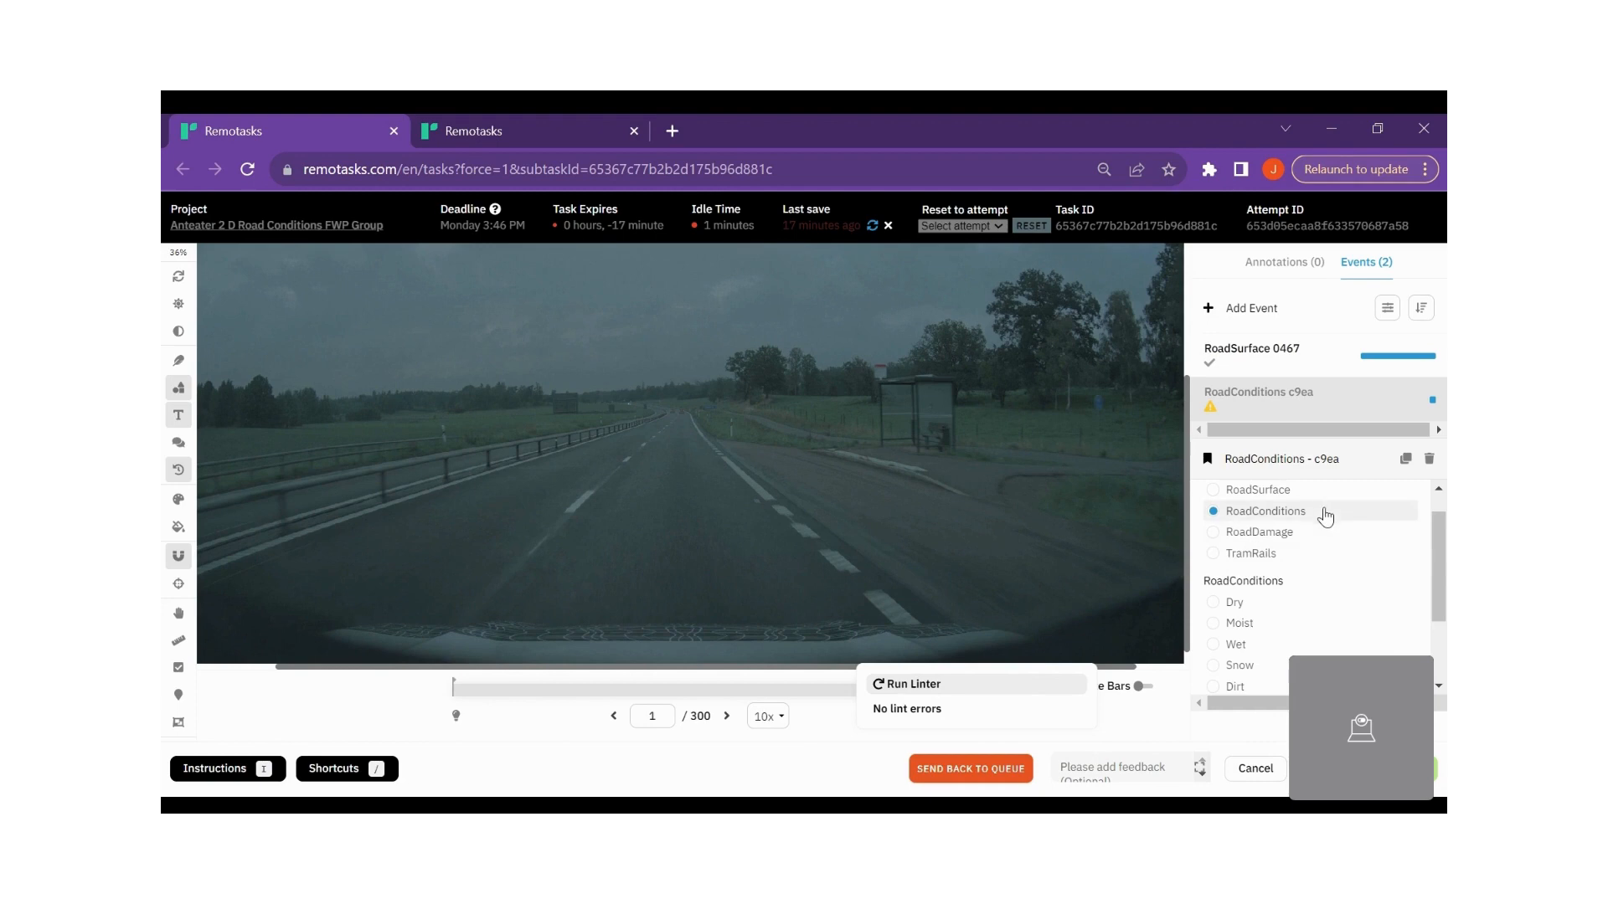
{"action": "scroll", "coordinate": [1322, 544], "scroll_direction": "down", "scroll_amount": 3}
{"action": "scroll", "coordinate": [1294, 553], "scroll_direction": "up", "scroll_amount": 1}
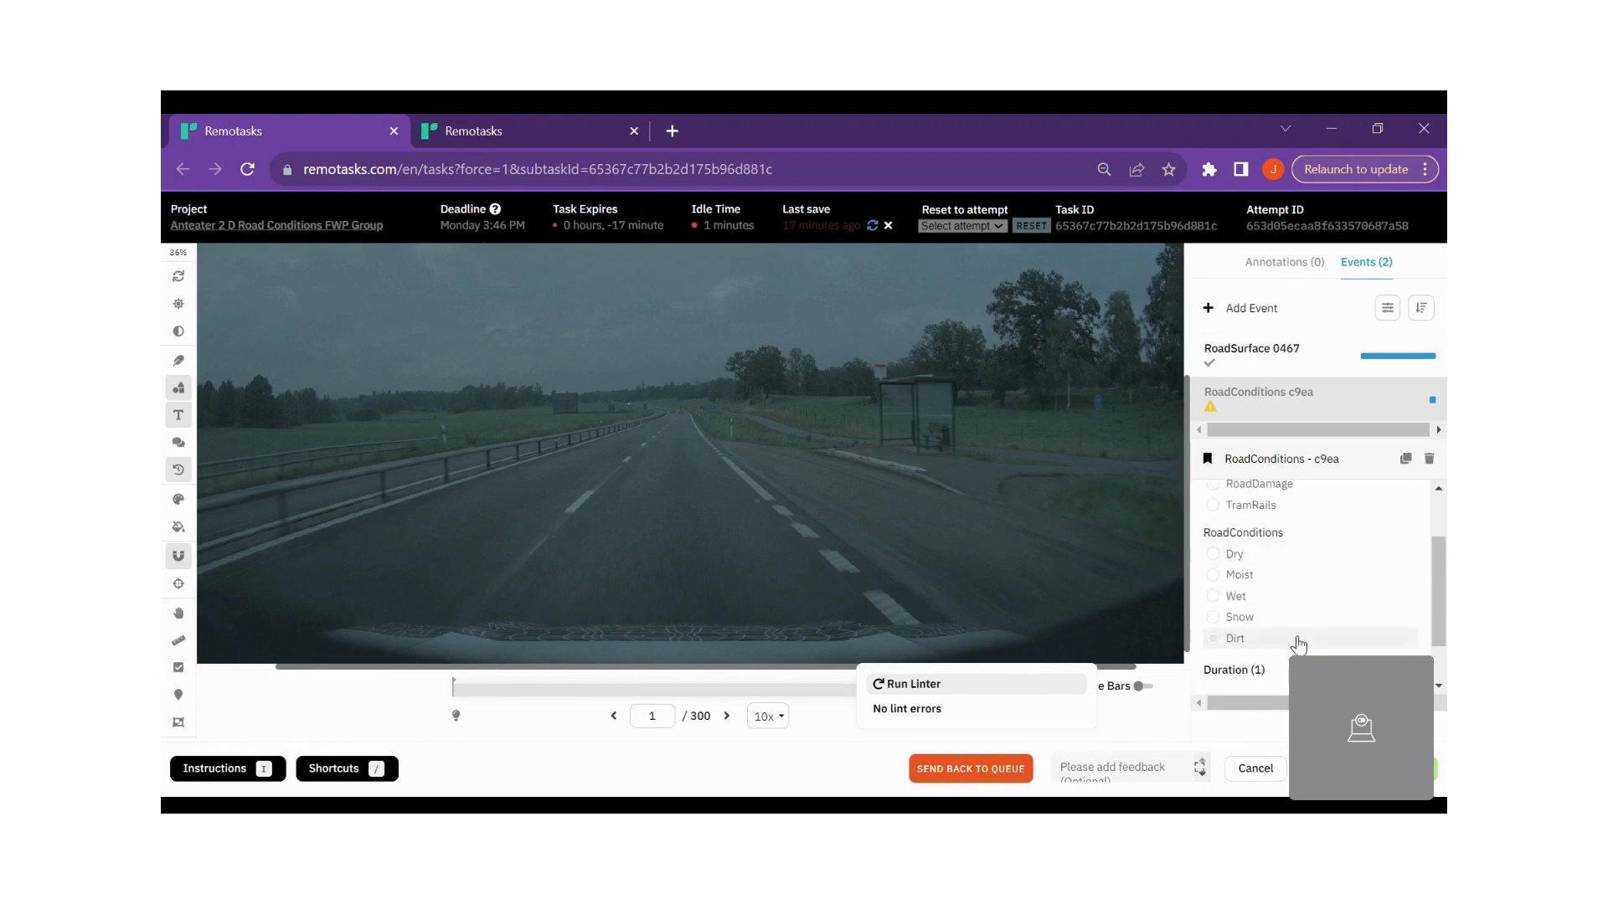
{"action": "scroll", "coordinate": [1301, 650], "scroll_direction": "down", "scroll_amount": 1}
{"action": "scroll", "coordinate": [1300, 647], "scroll_direction": "up", "scroll_amount": 2}
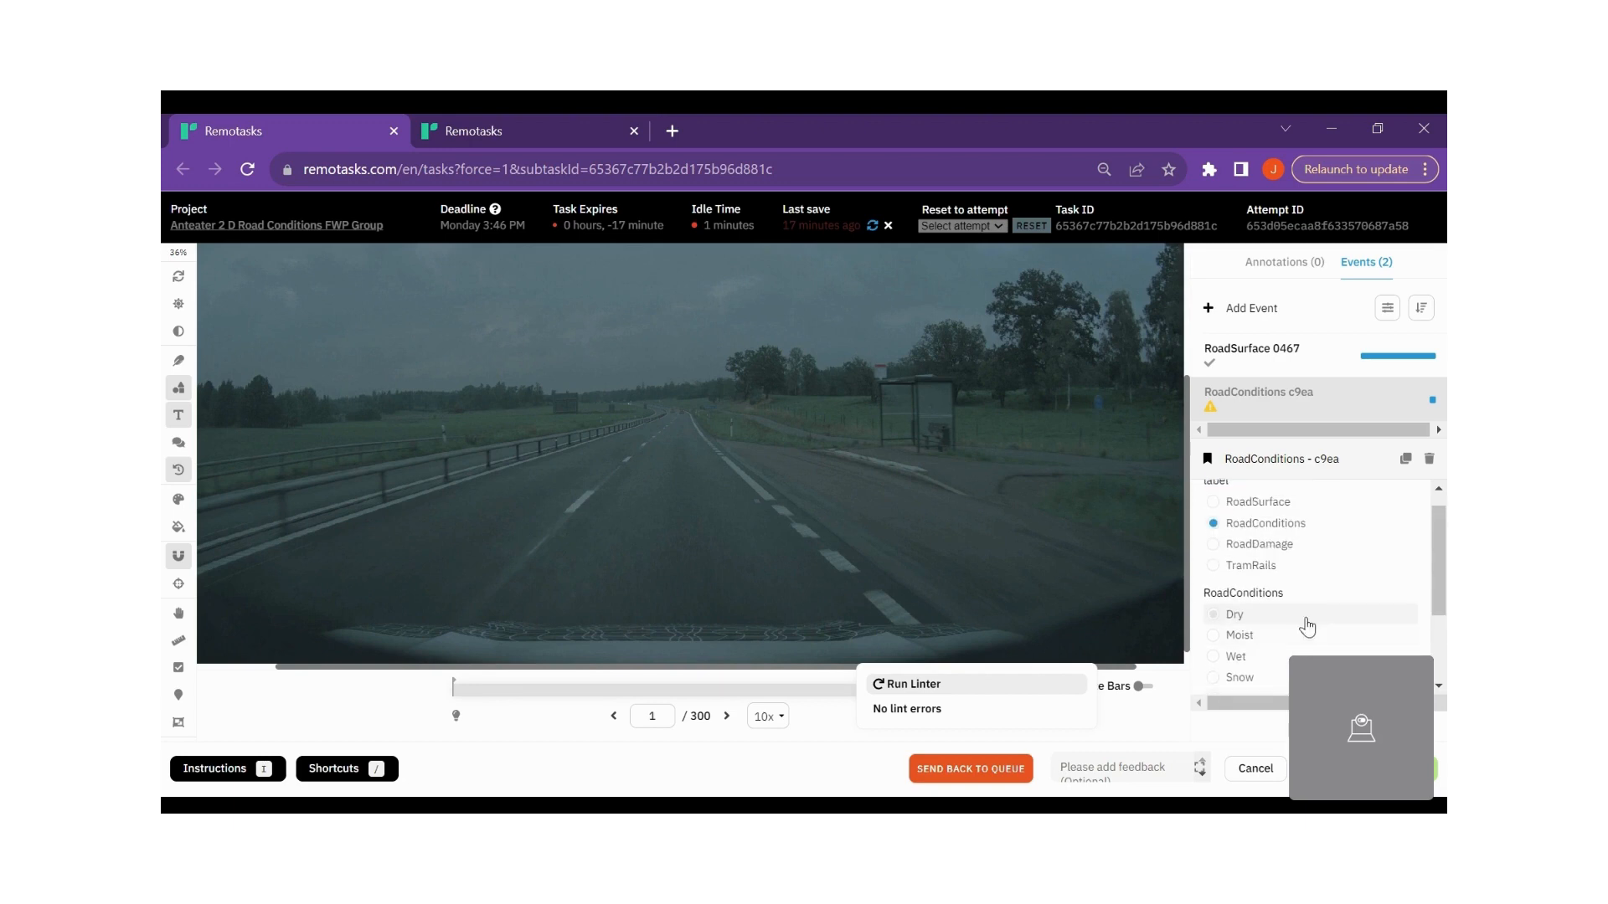
{"action": "scroll", "coordinate": [1276, 614], "scroll_direction": "down", "scroll_amount": 1}
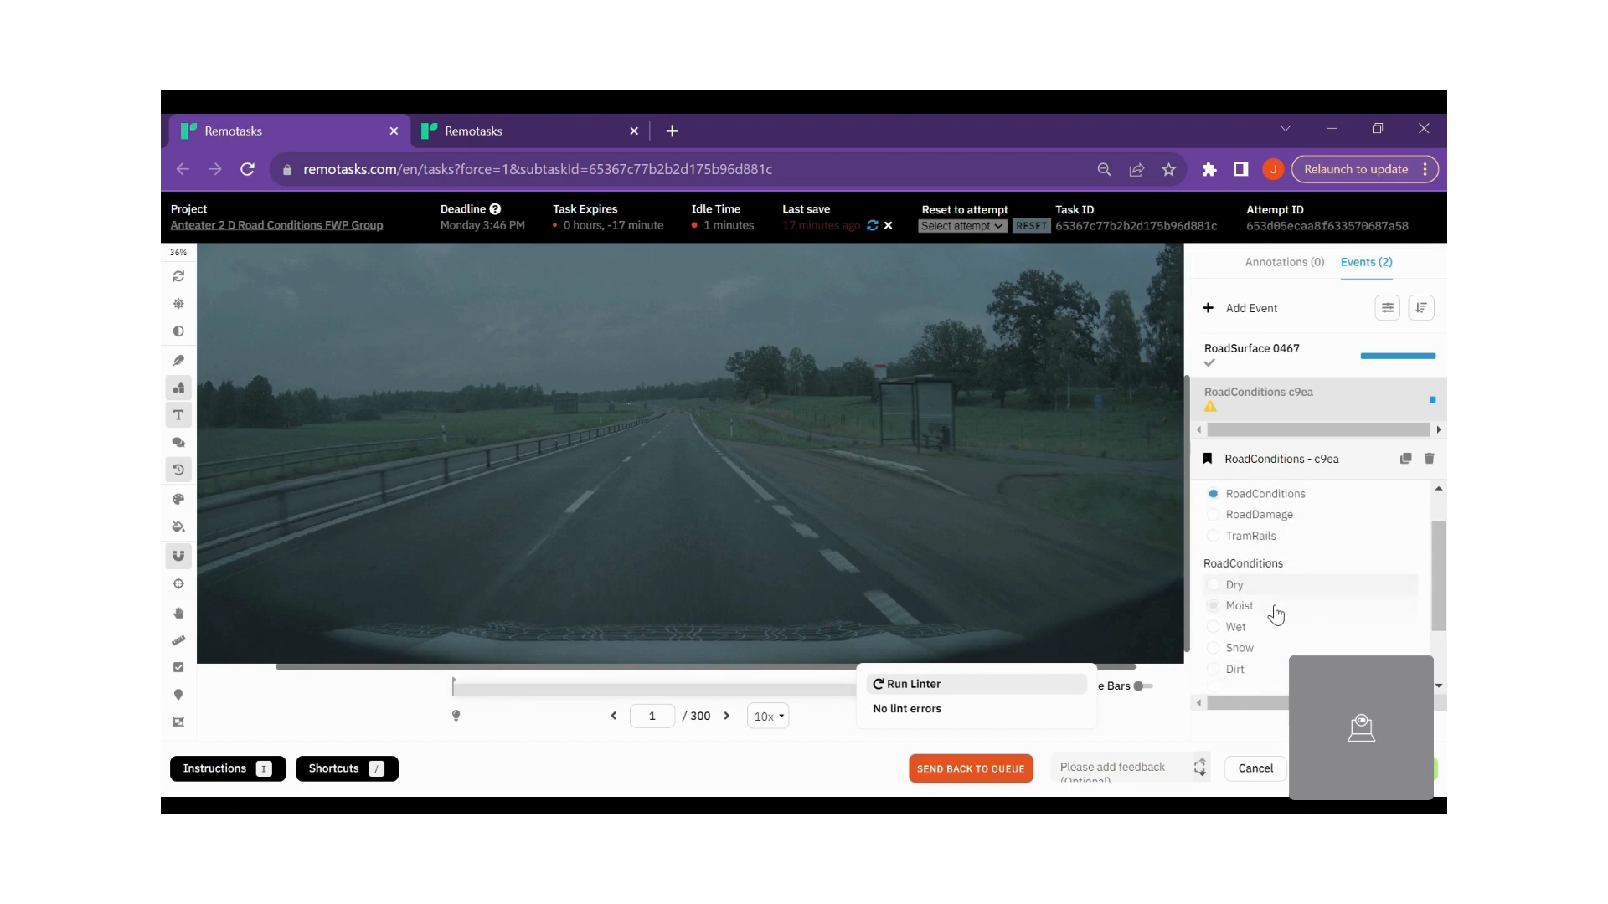
{"action": "left_click", "coordinate": [1245, 616]}
Set the RoadConditions event's duration to start at frame 1 and end at frame 300
{"action": "scroll", "coordinate": [1251, 603], "scroll_direction": "down", "scroll_amount": 2}
{"action": "scroll", "coordinate": [1252, 605], "scroll_direction": "down", "scroll_amount": 1}
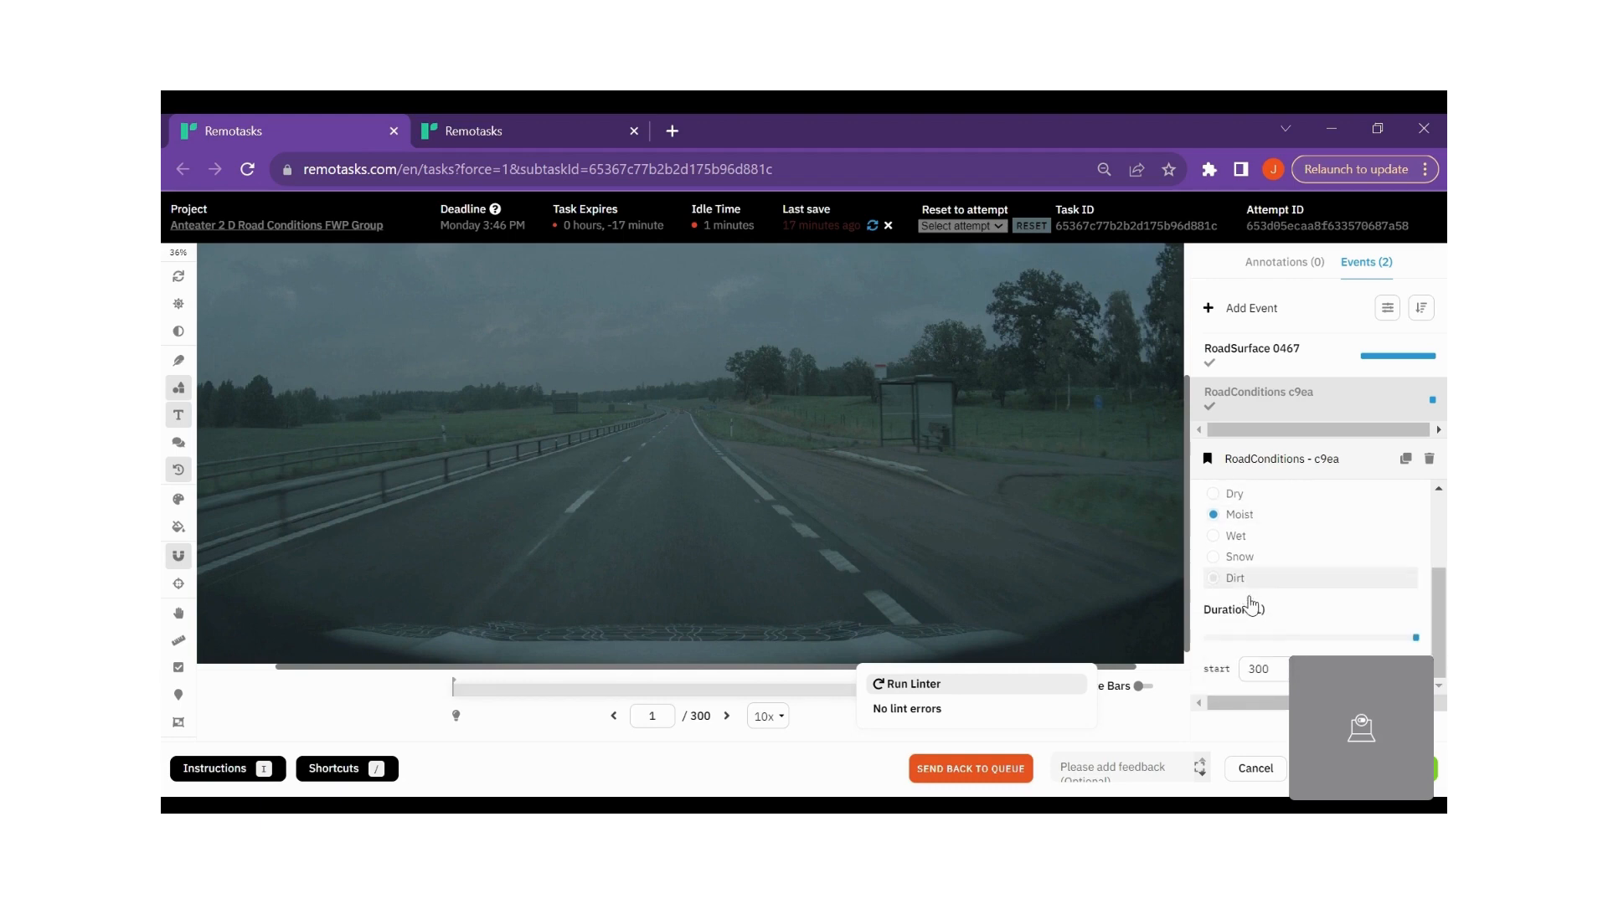
{"action": "key", "text": "BackSpace"}
{"action": "key", "text": "BackSpace"}
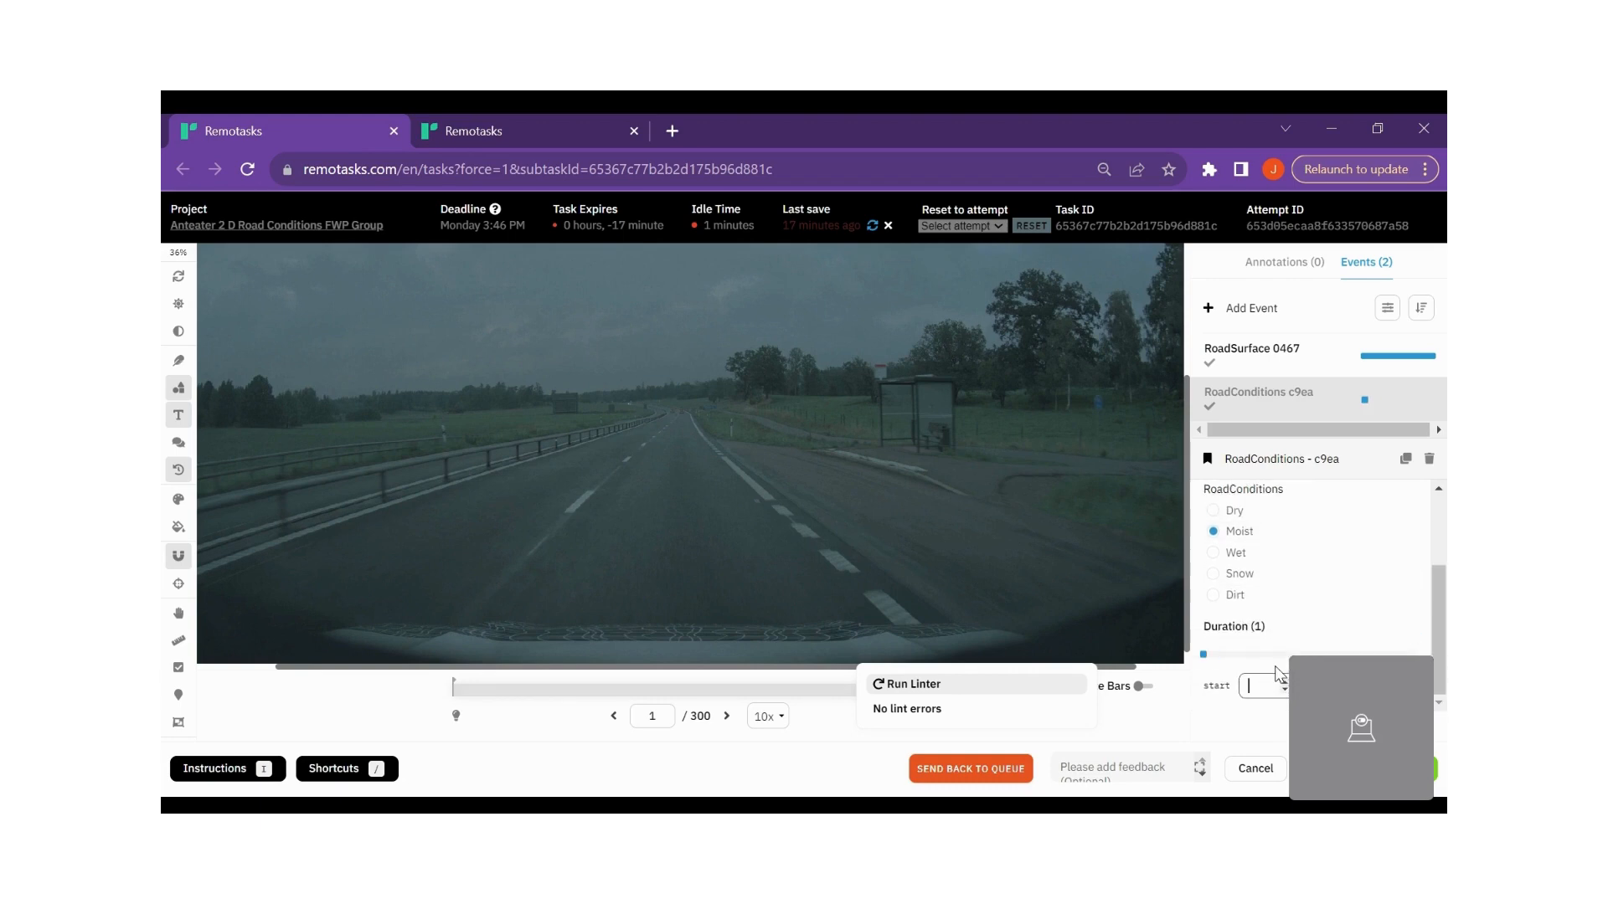
{"action": "type", "text": "1"}
{"action": "key", "text": "Tab"}
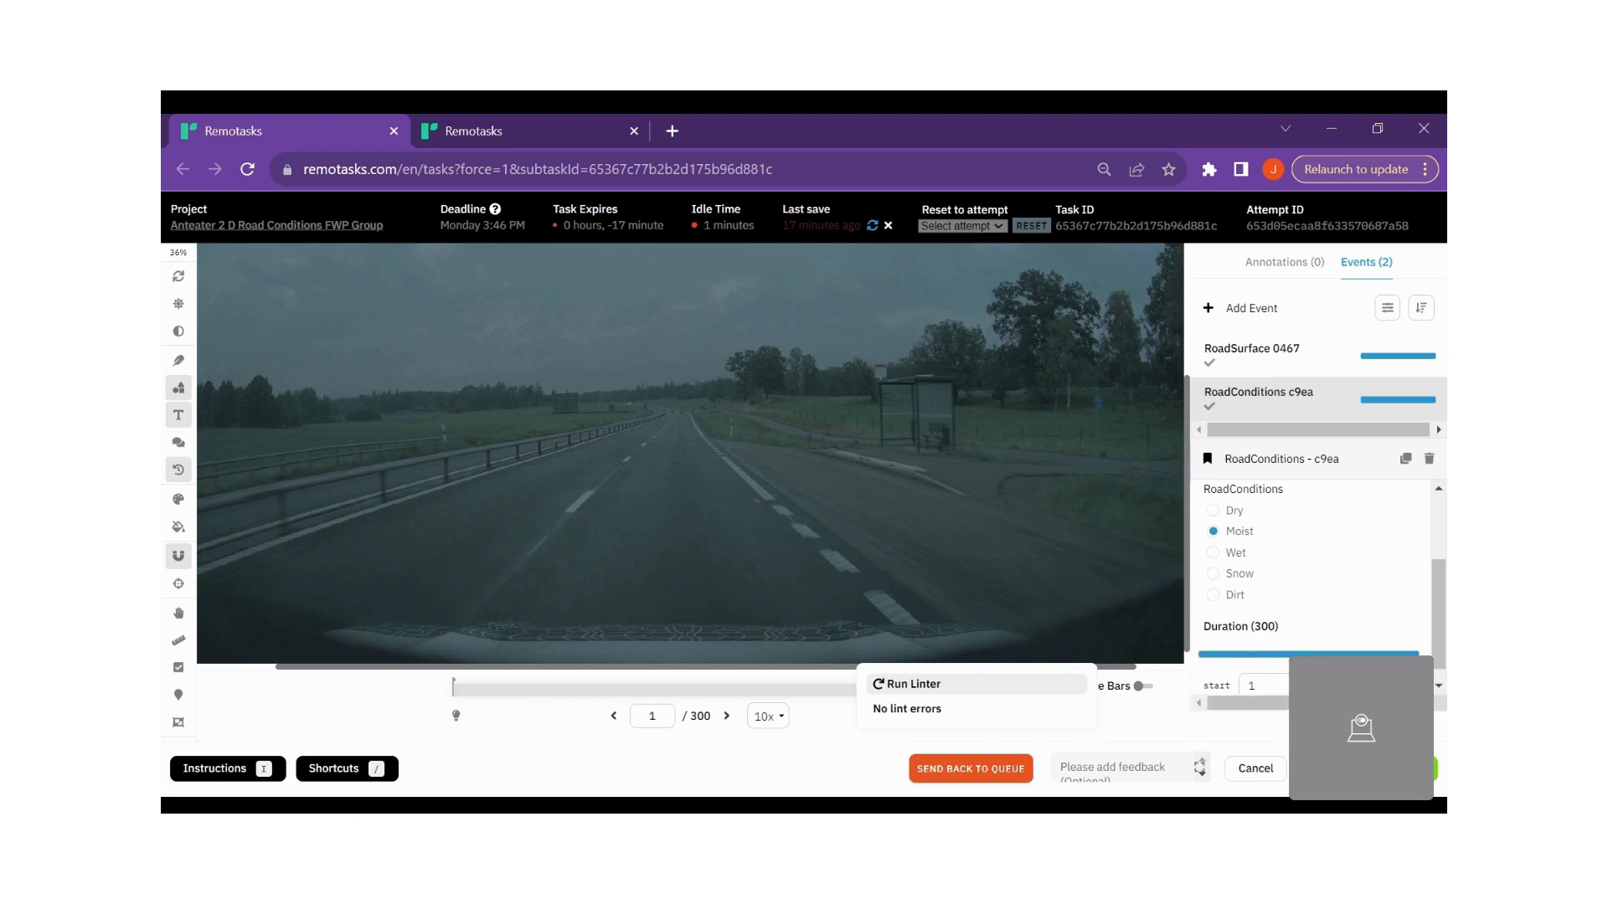
Review the labels and attributes of the RoadSurface and RoadConditions events
{"action": "scroll", "coordinate": [1371, 553], "scroll_direction": "up", "scroll_amount": 2}
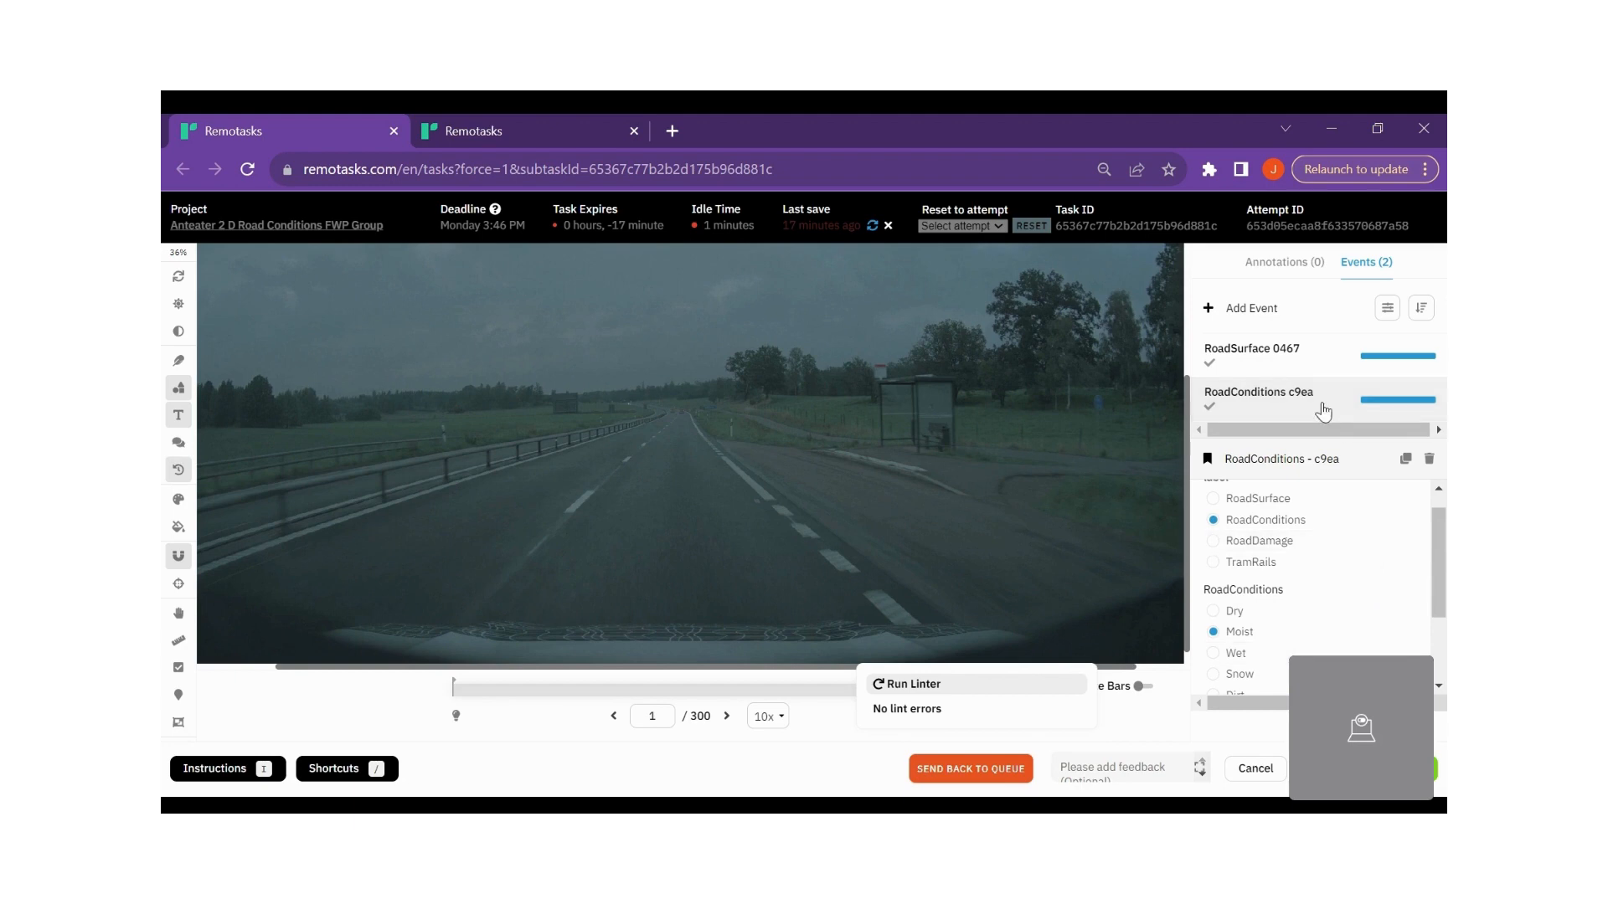
{"action": "left_click", "coordinate": [1274, 370]}
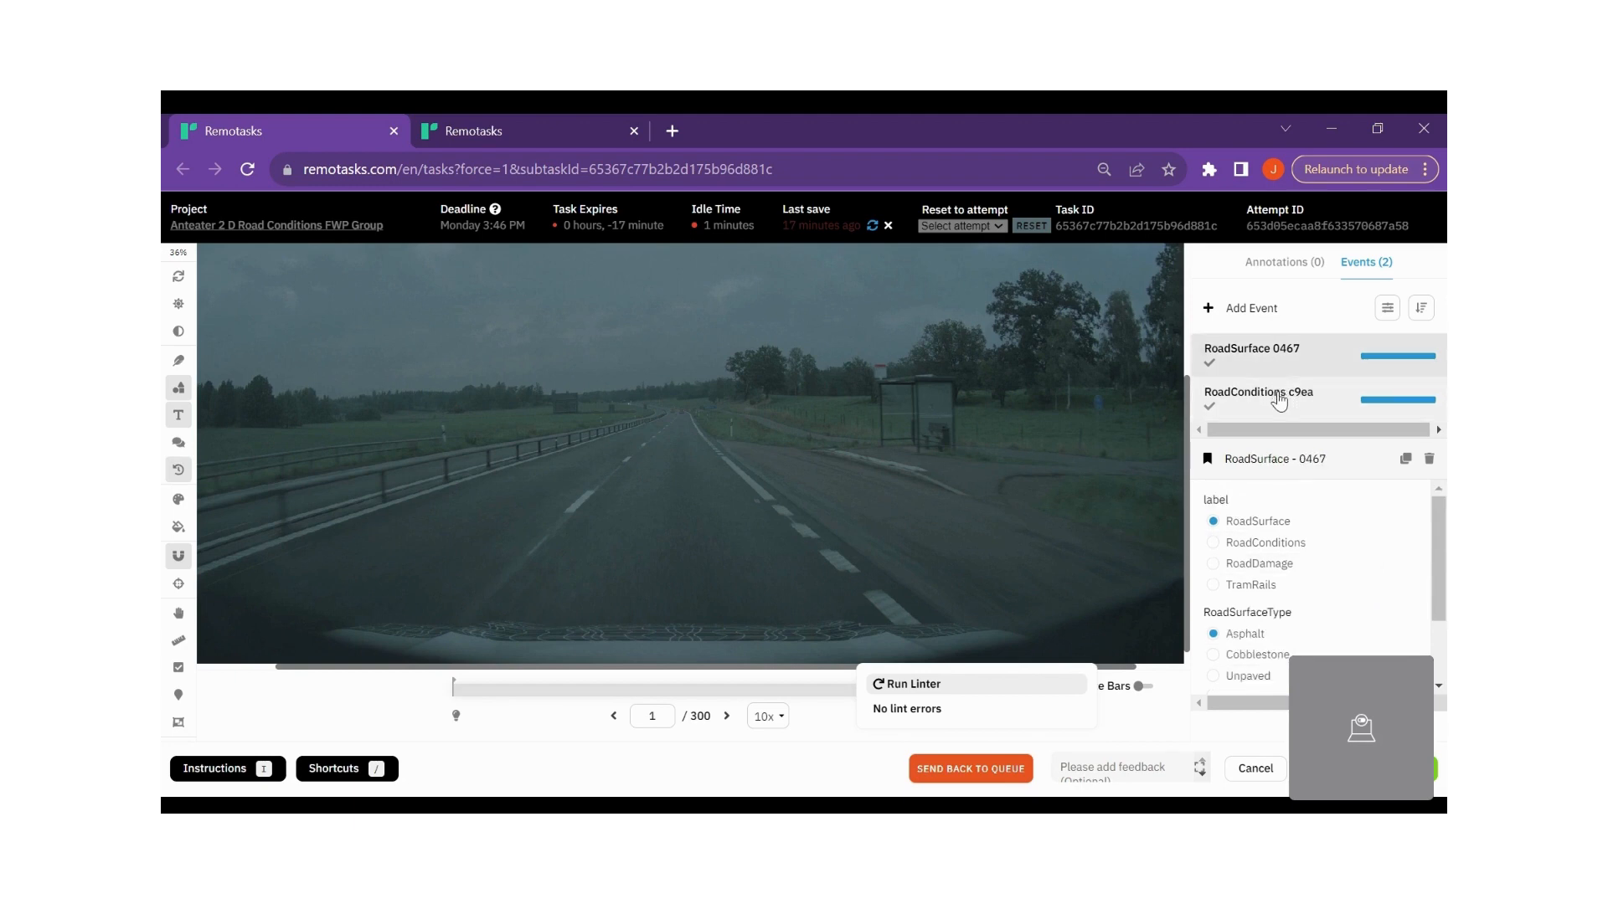
{"action": "left_click", "coordinate": [1279, 401]}
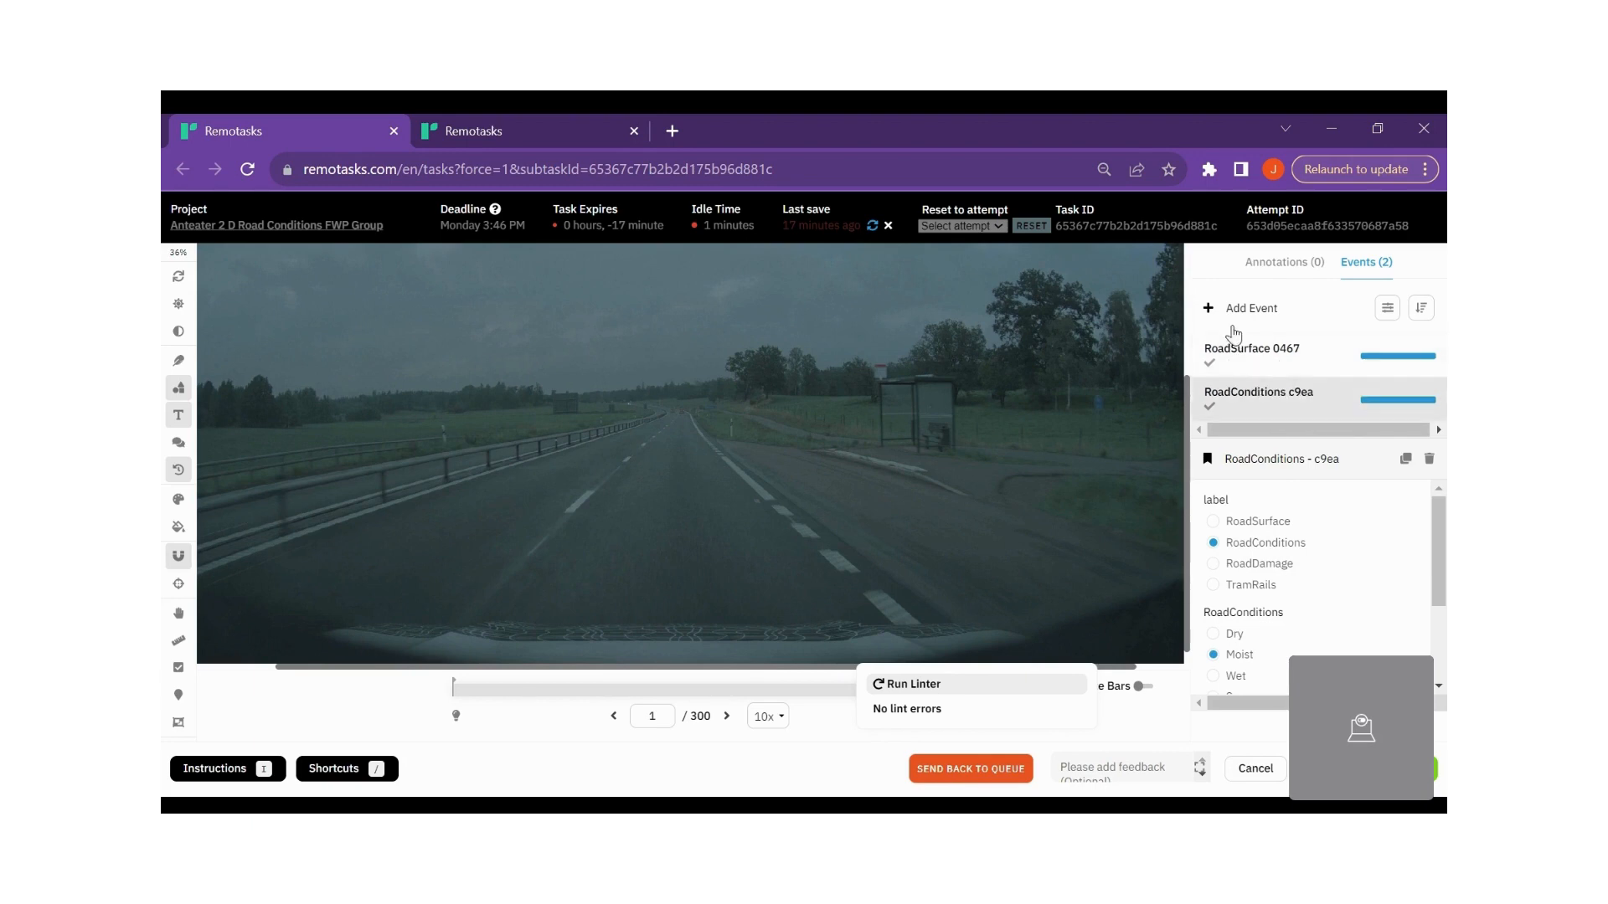
Add a third event at frame 1 and inspect the road at frames 58, 186 and 242 for damage
{"action": "left_click", "coordinate": [1254, 313]}
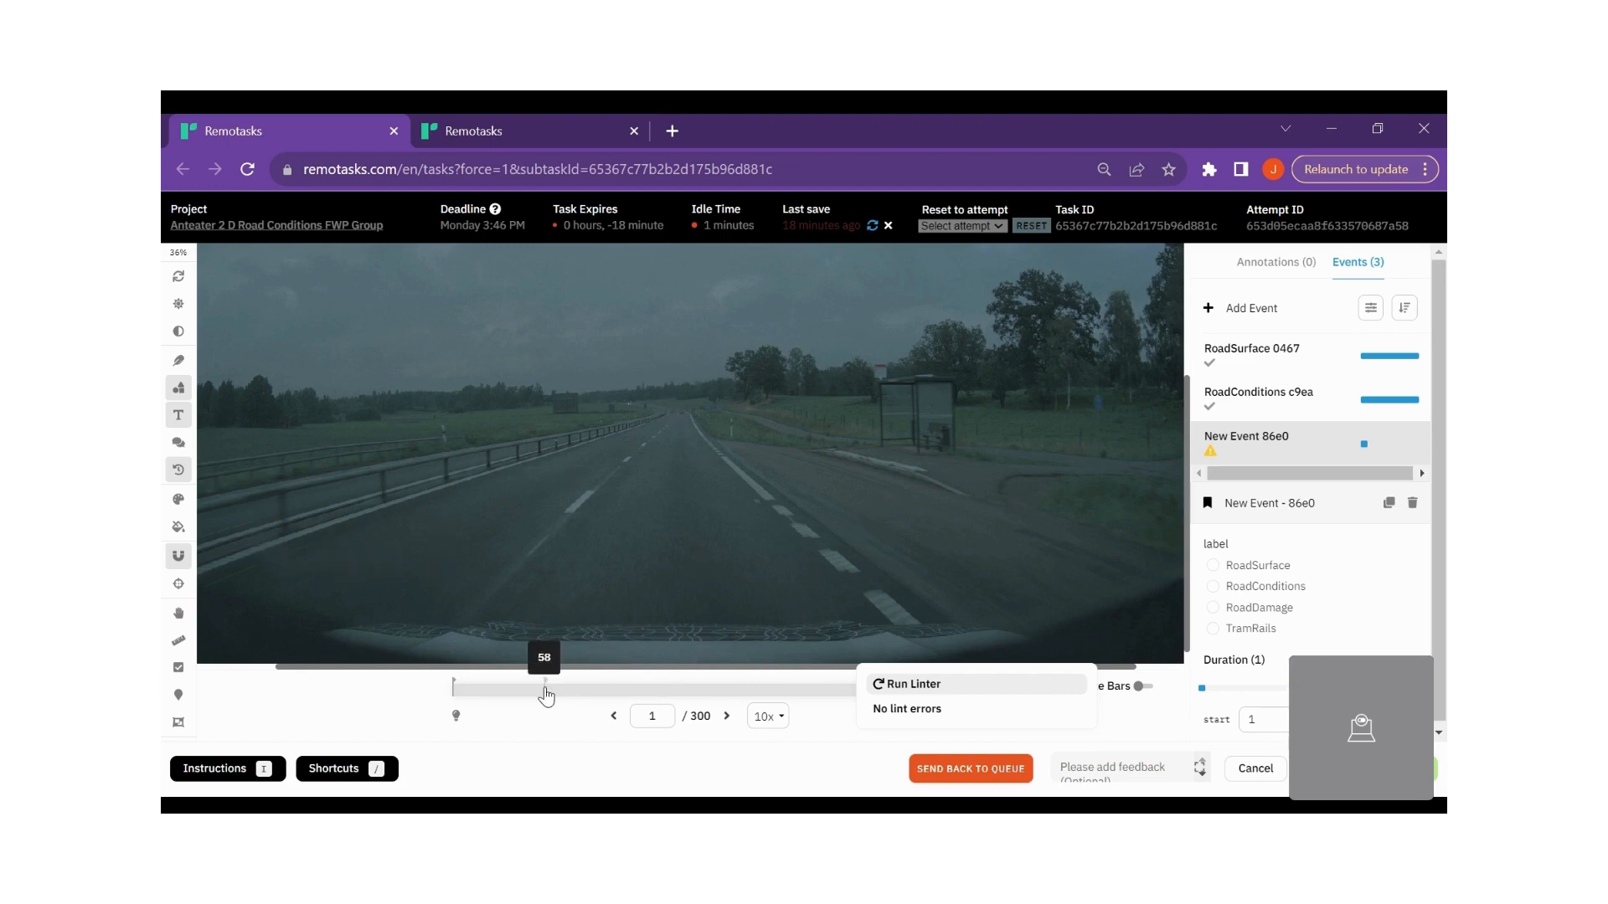
{"action": "left_click", "coordinate": [546, 693]}
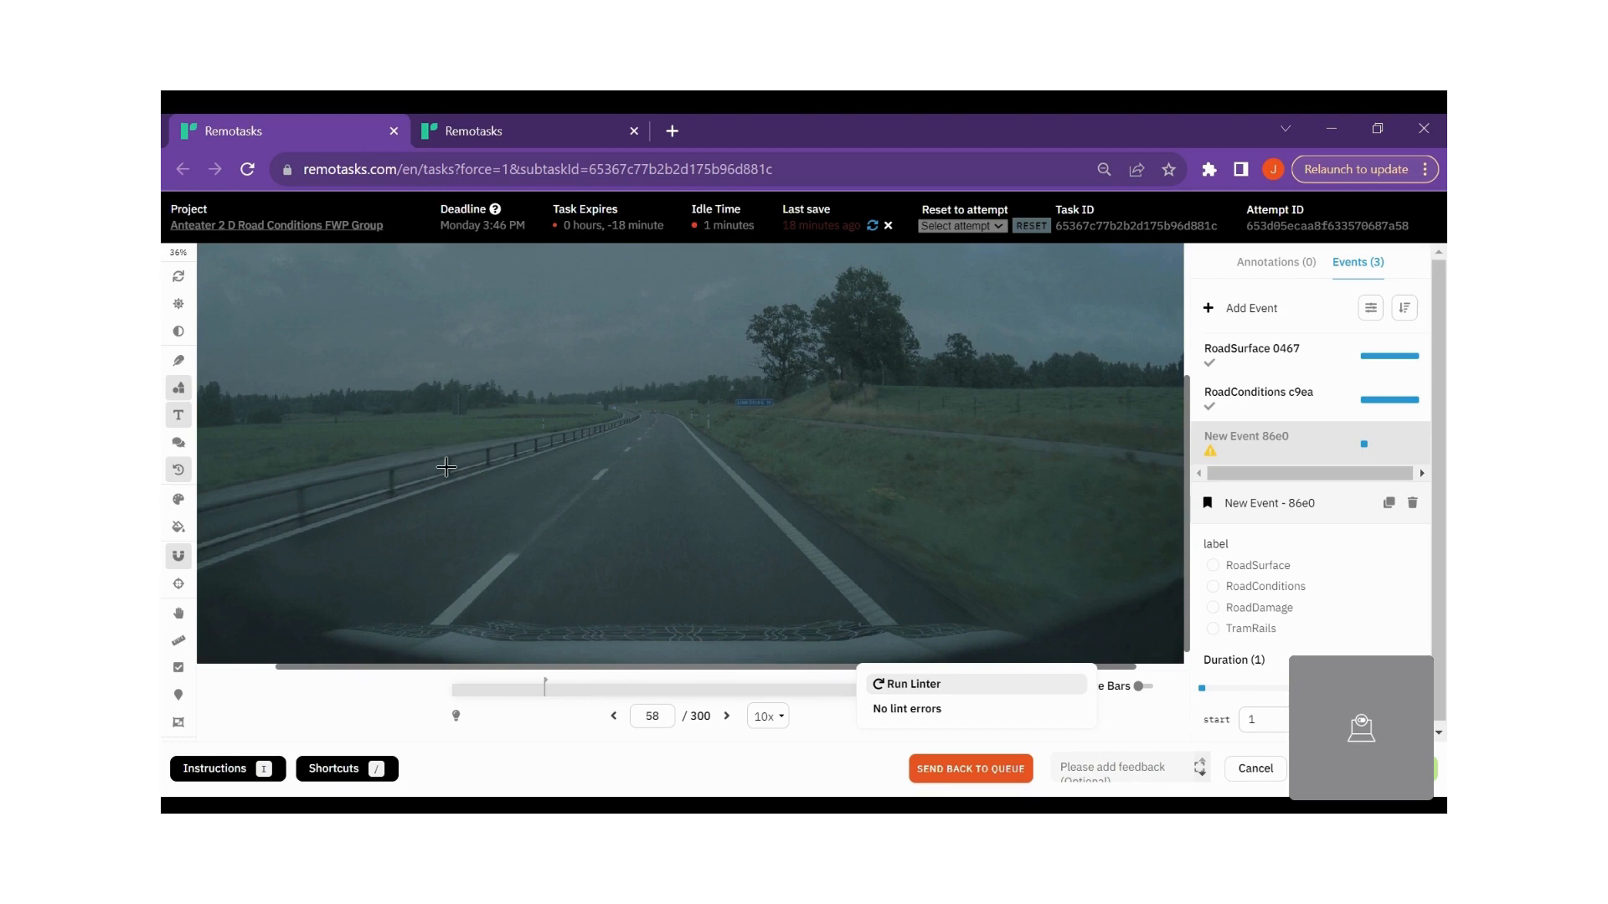
{"action": "left_click", "coordinate": [751, 689]}
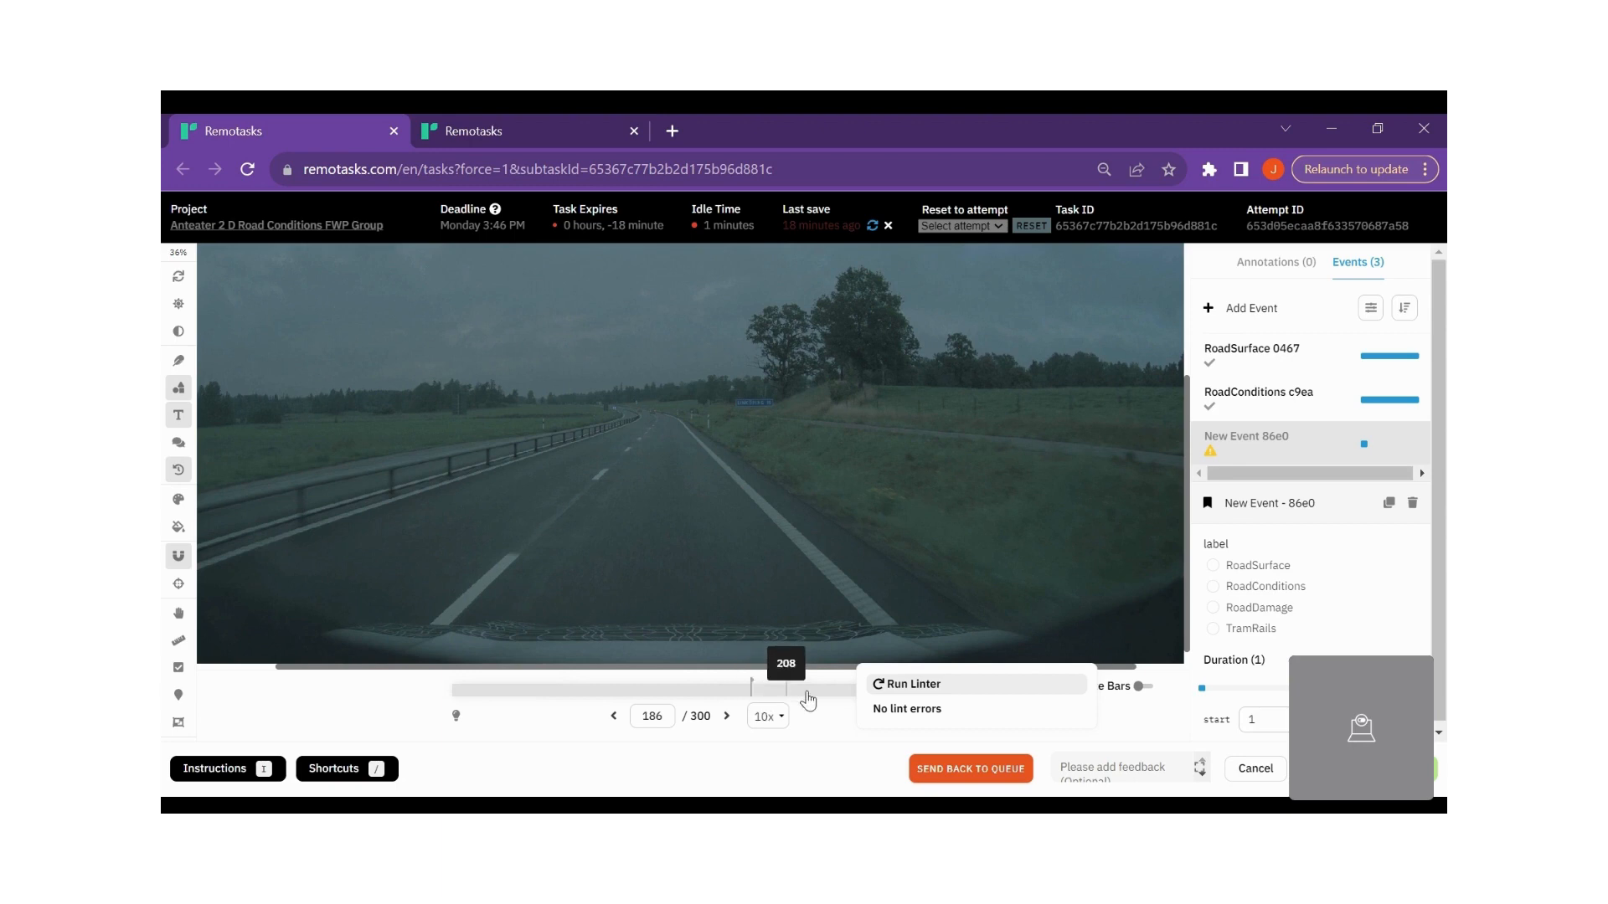
{"action": "left_click", "coordinate": [839, 691]}
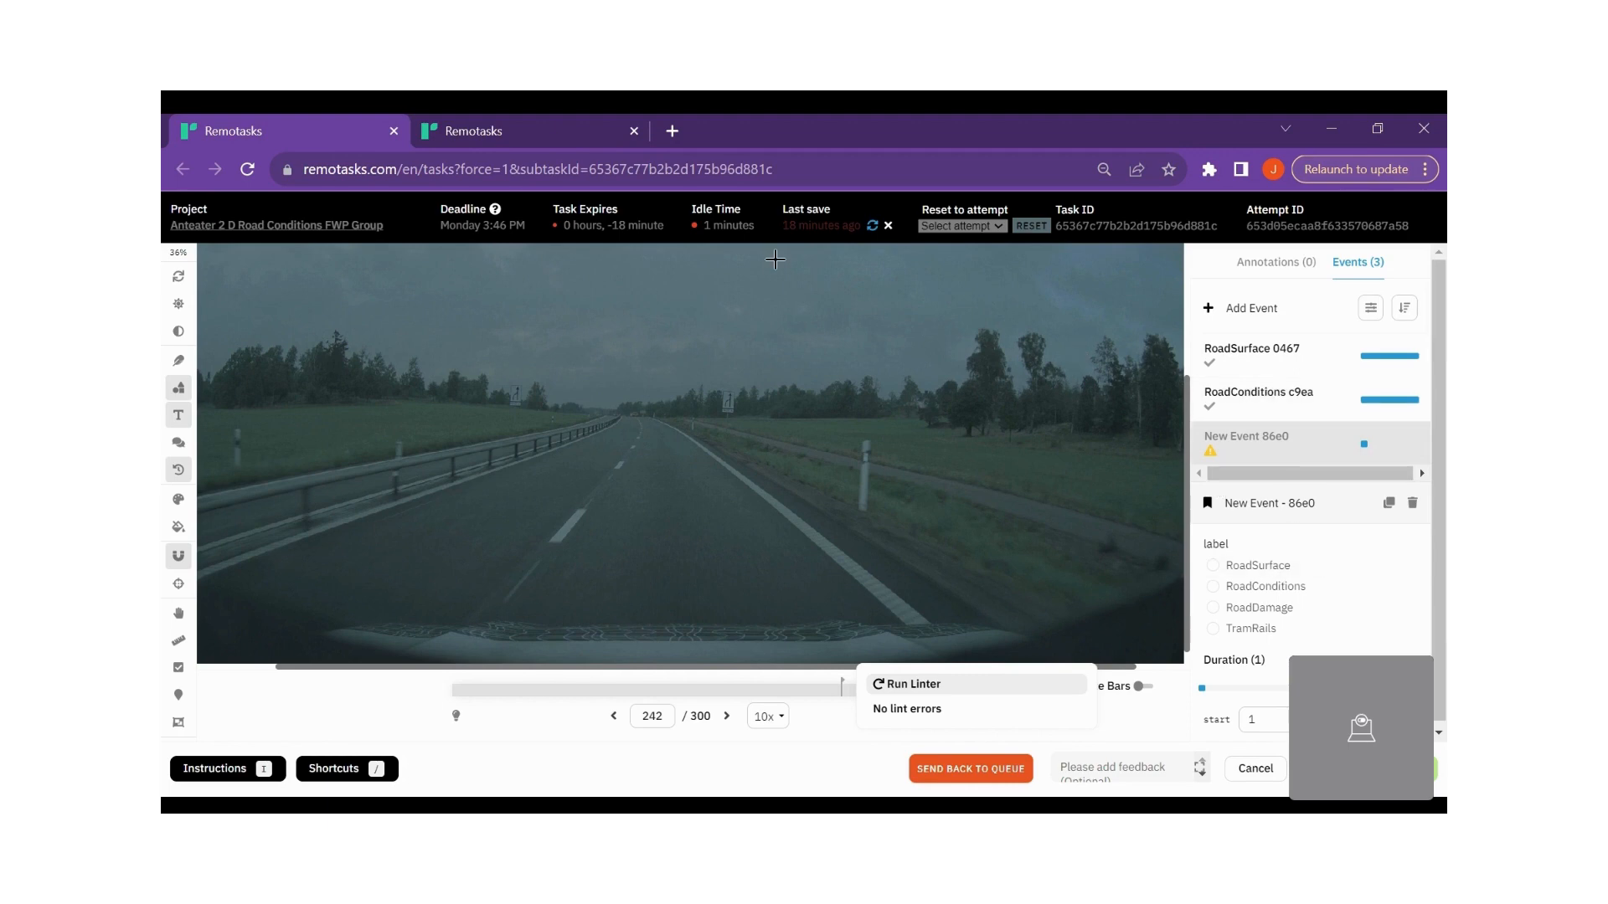
Switch to the other open Remotasks task, dismiss its save warning and open the task for editing
{"action": "left_click", "coordinate": [542, 140]}
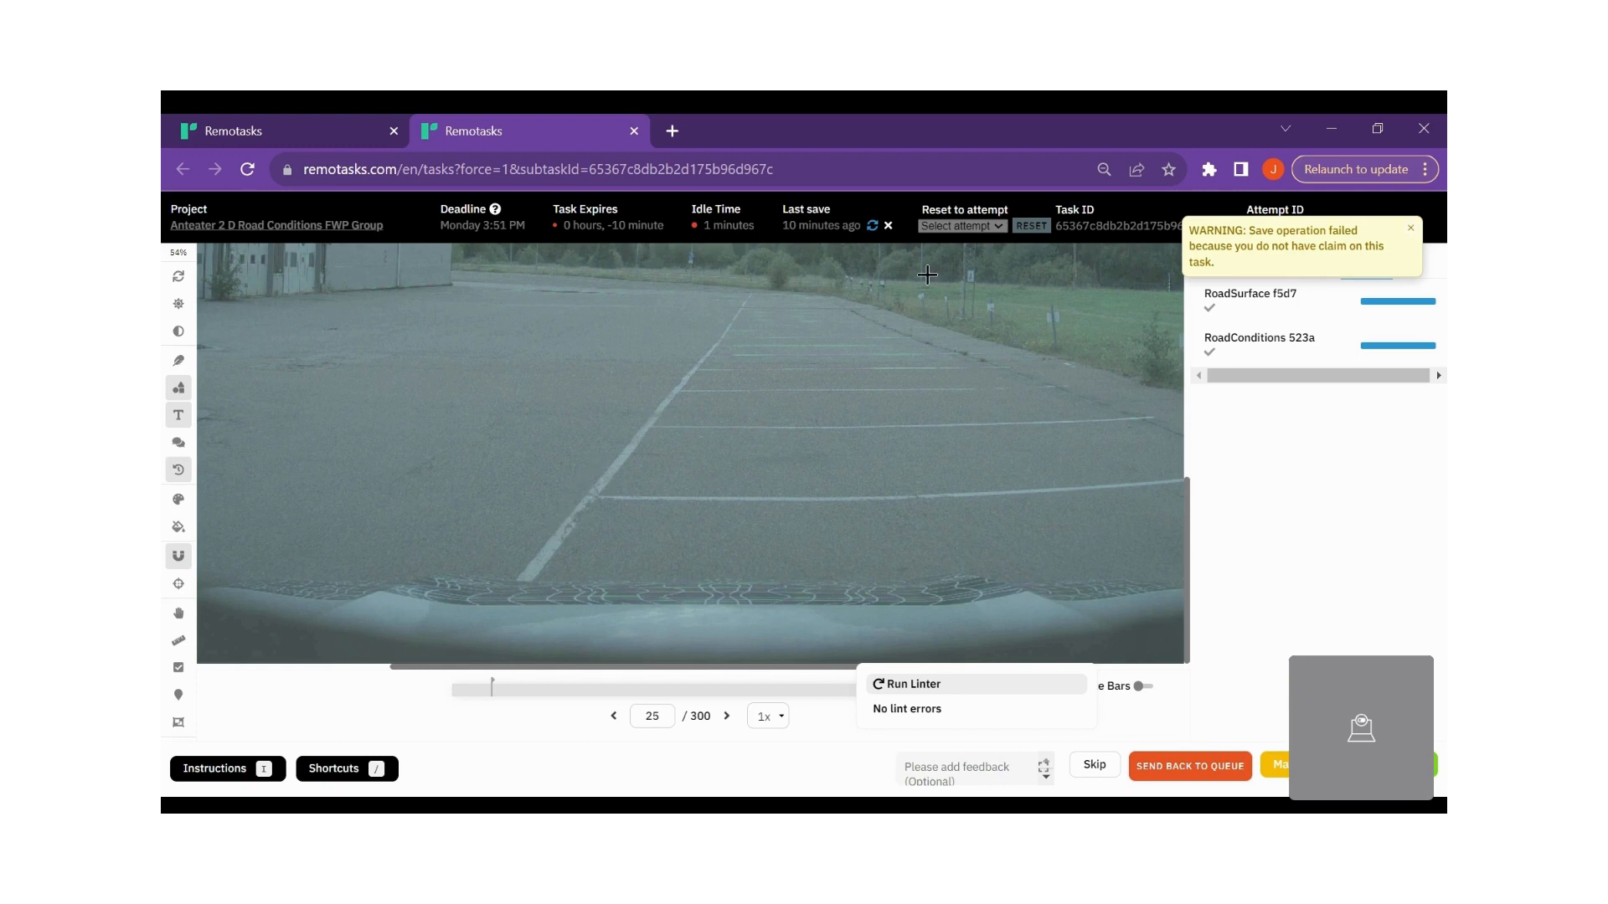
{"action": "left_click", "coordinate": [1411, 228]}
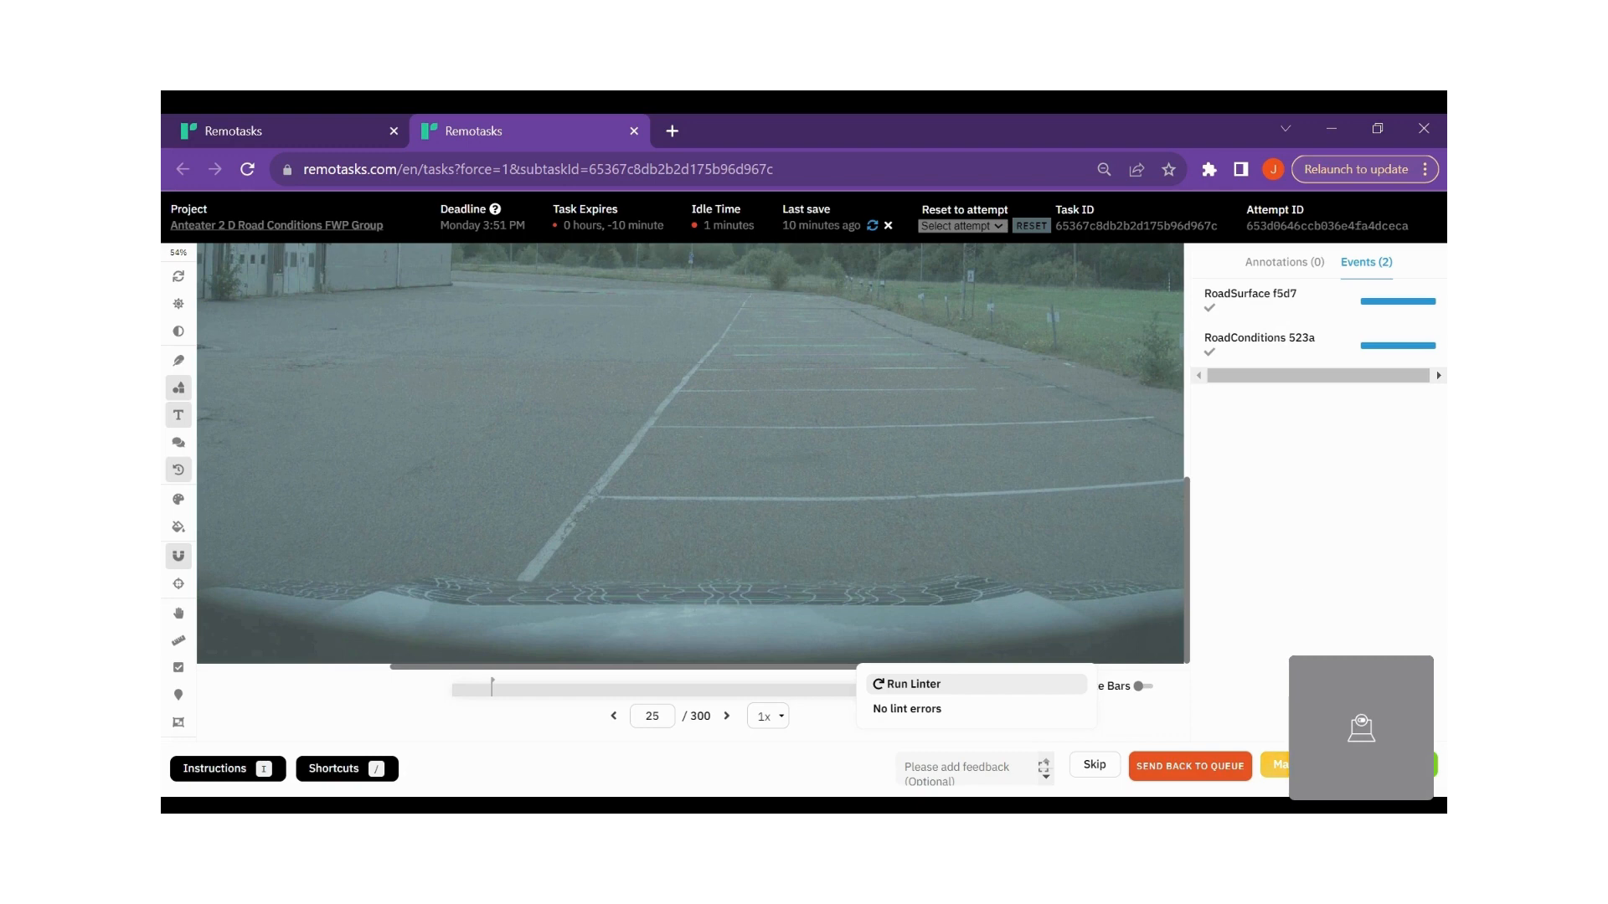
{"action": "left_click", "coordinate": [1277, 764]}
Add an event at frame 25, label it RoadDamage and set its damage type to LongitudinalCrack
{"action": "left_click", "coordinate": [1245, 311]}
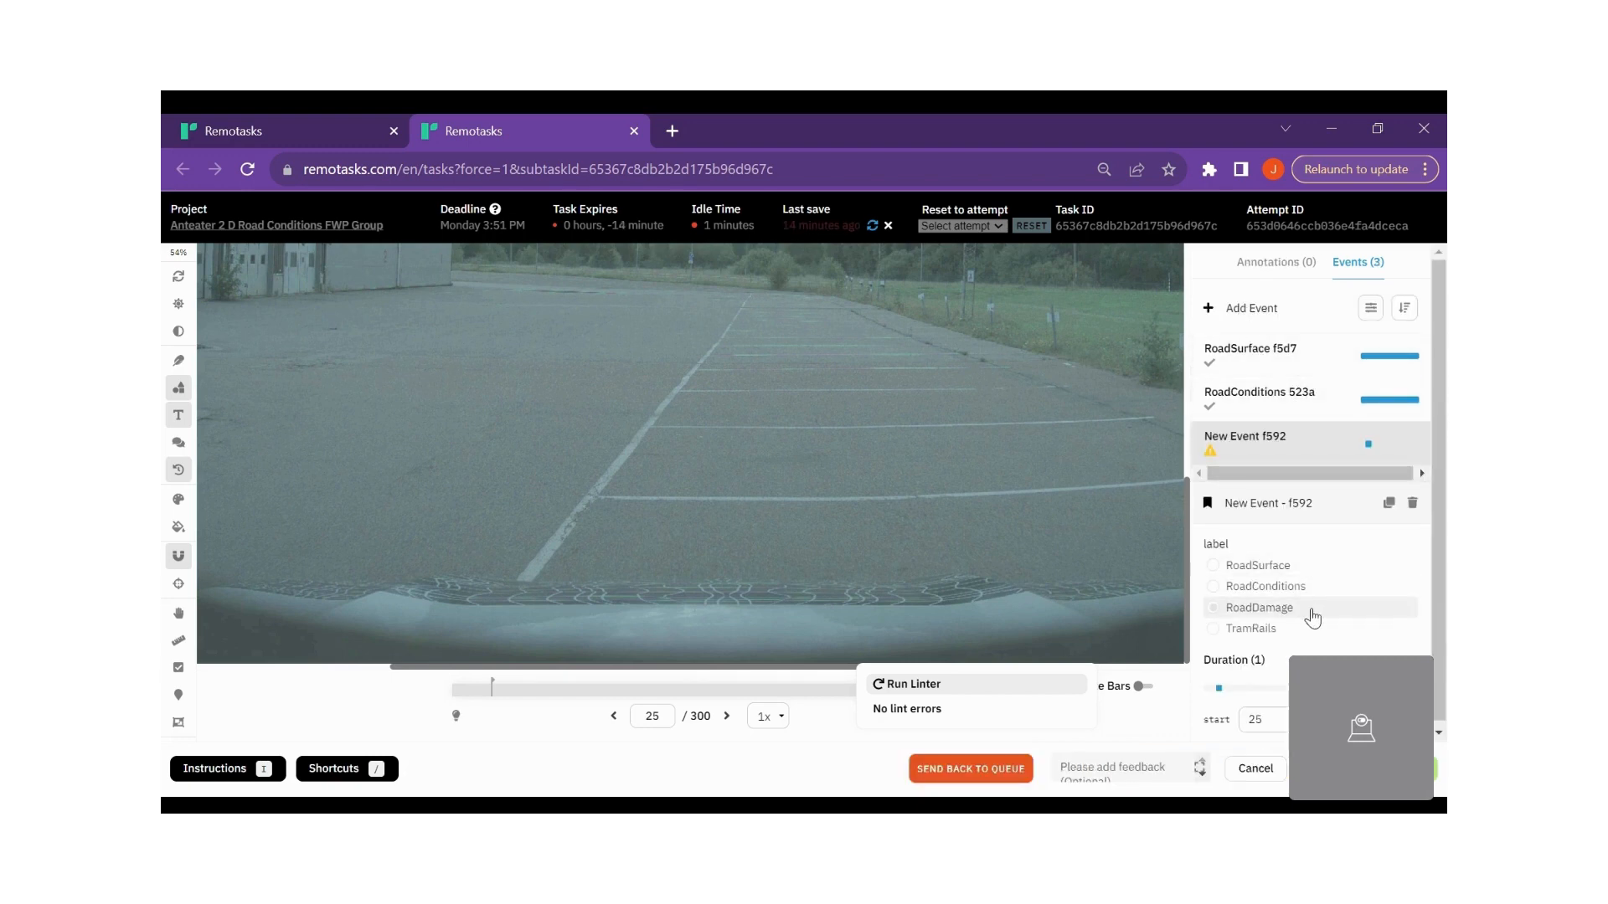
{"action": "left_click", "coordinate": [1312, 616]}
{"action": "scroll", "coordinate": [1312, 617], "scroll_direction": "down", "scroll_amount": 1}
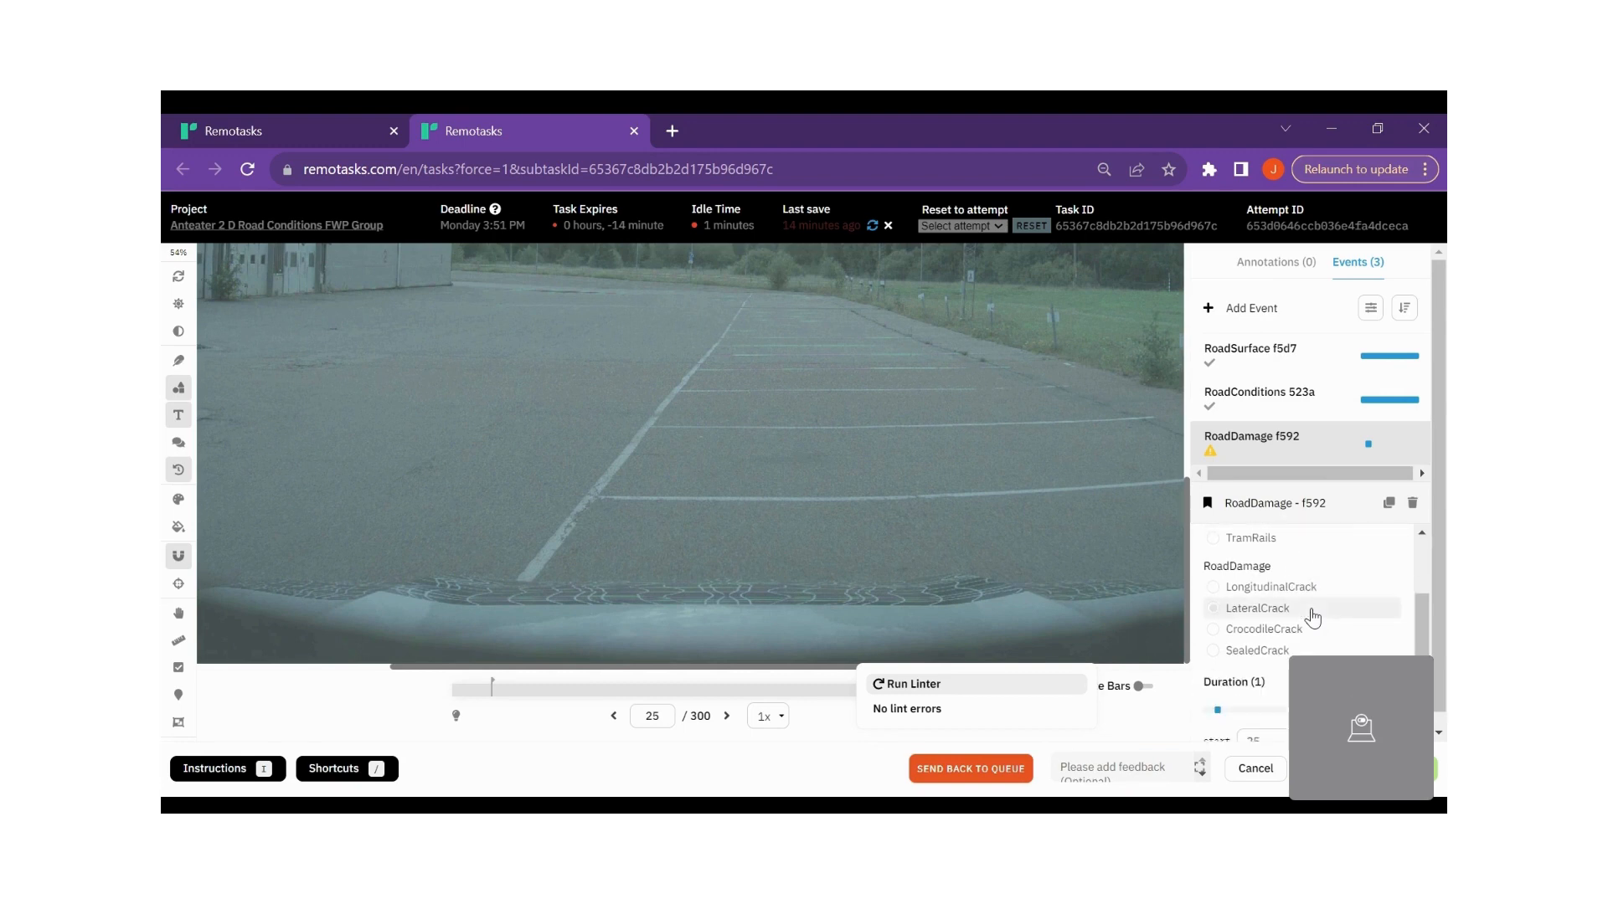
{"action": "left_click", "coordinate": [1288, 592]}
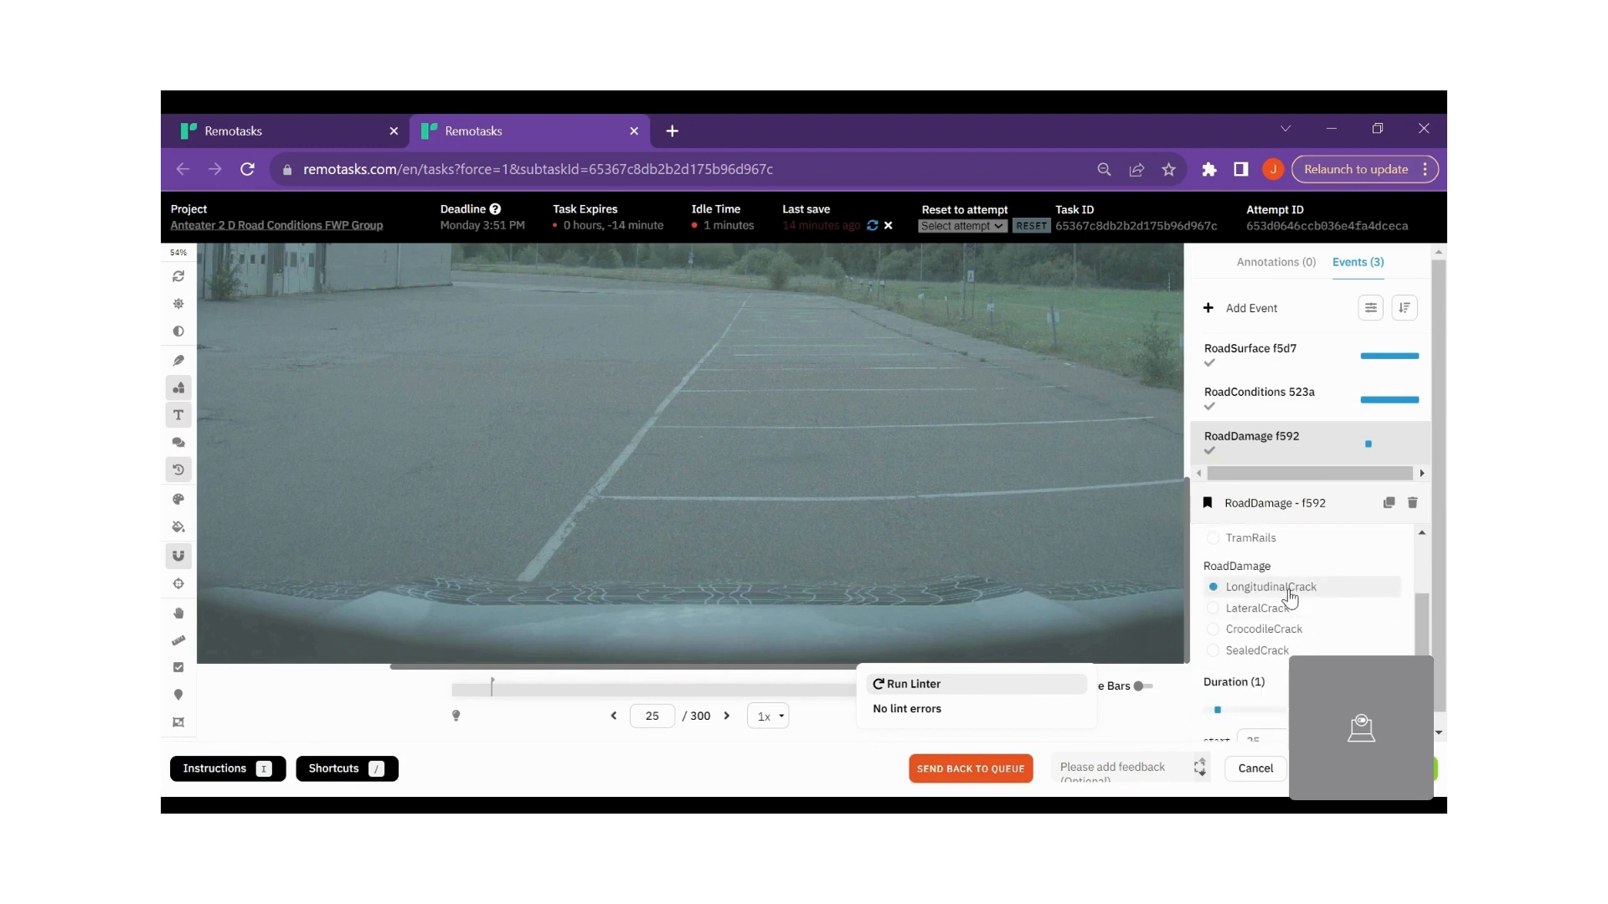
Step through the parking-lot frames to follow the crack and set the RoadDamage event's duration from frame 27 to frame 32
{"action": "scroll", "coordinate": [1294, 626], "scroll_direction": "down", "scroll_amount": 1}
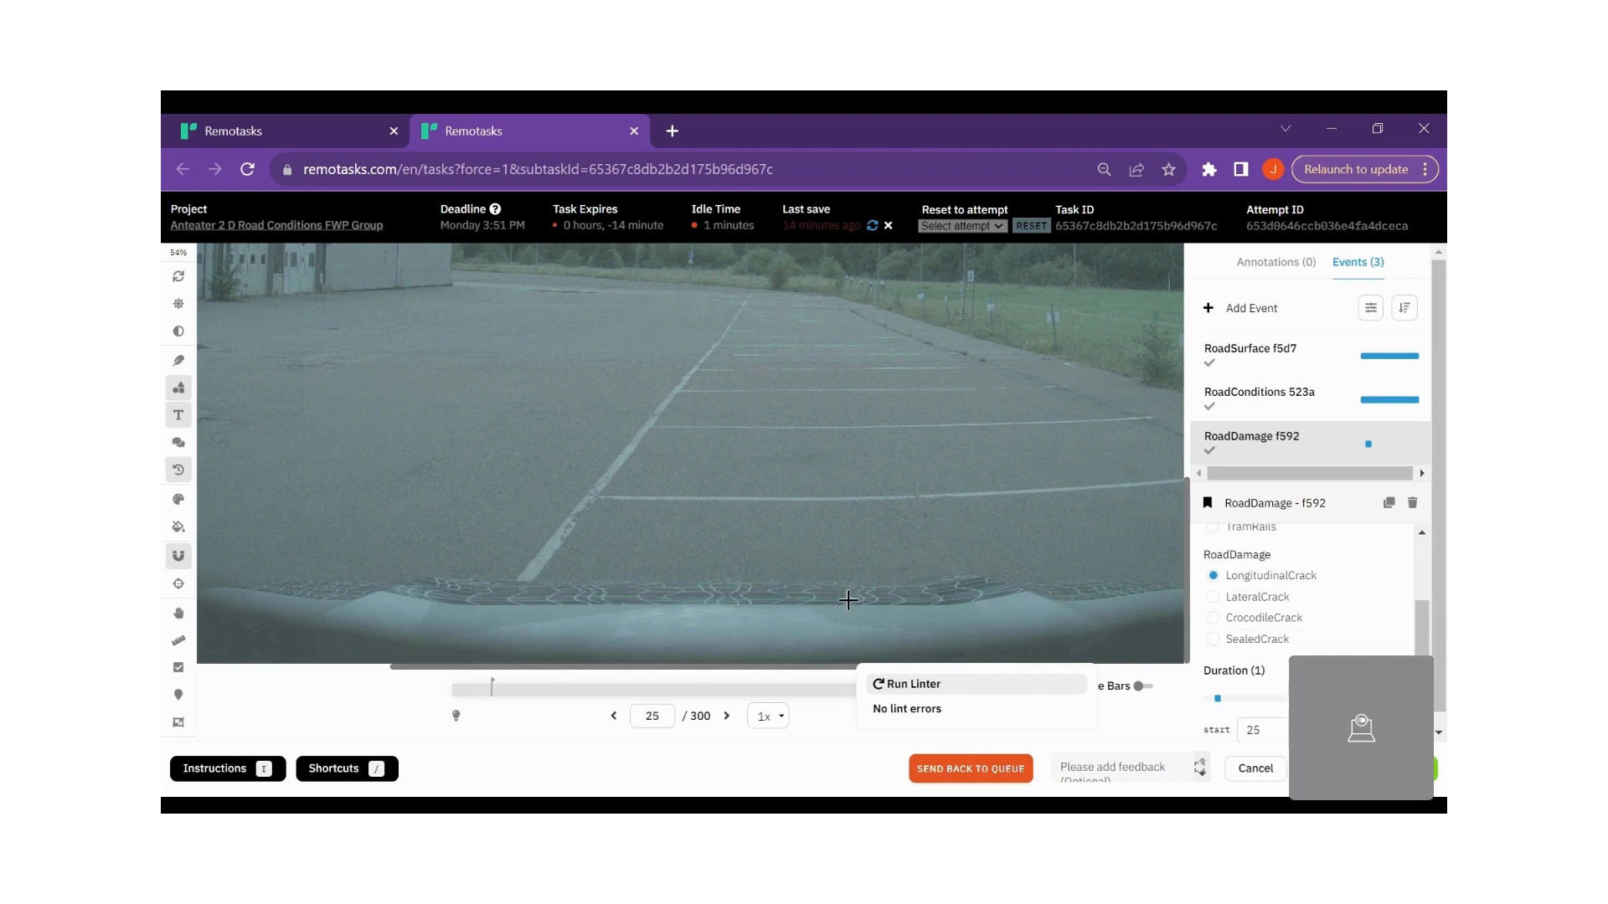
{"action": "left_click", "coordinate": [734, 718]}
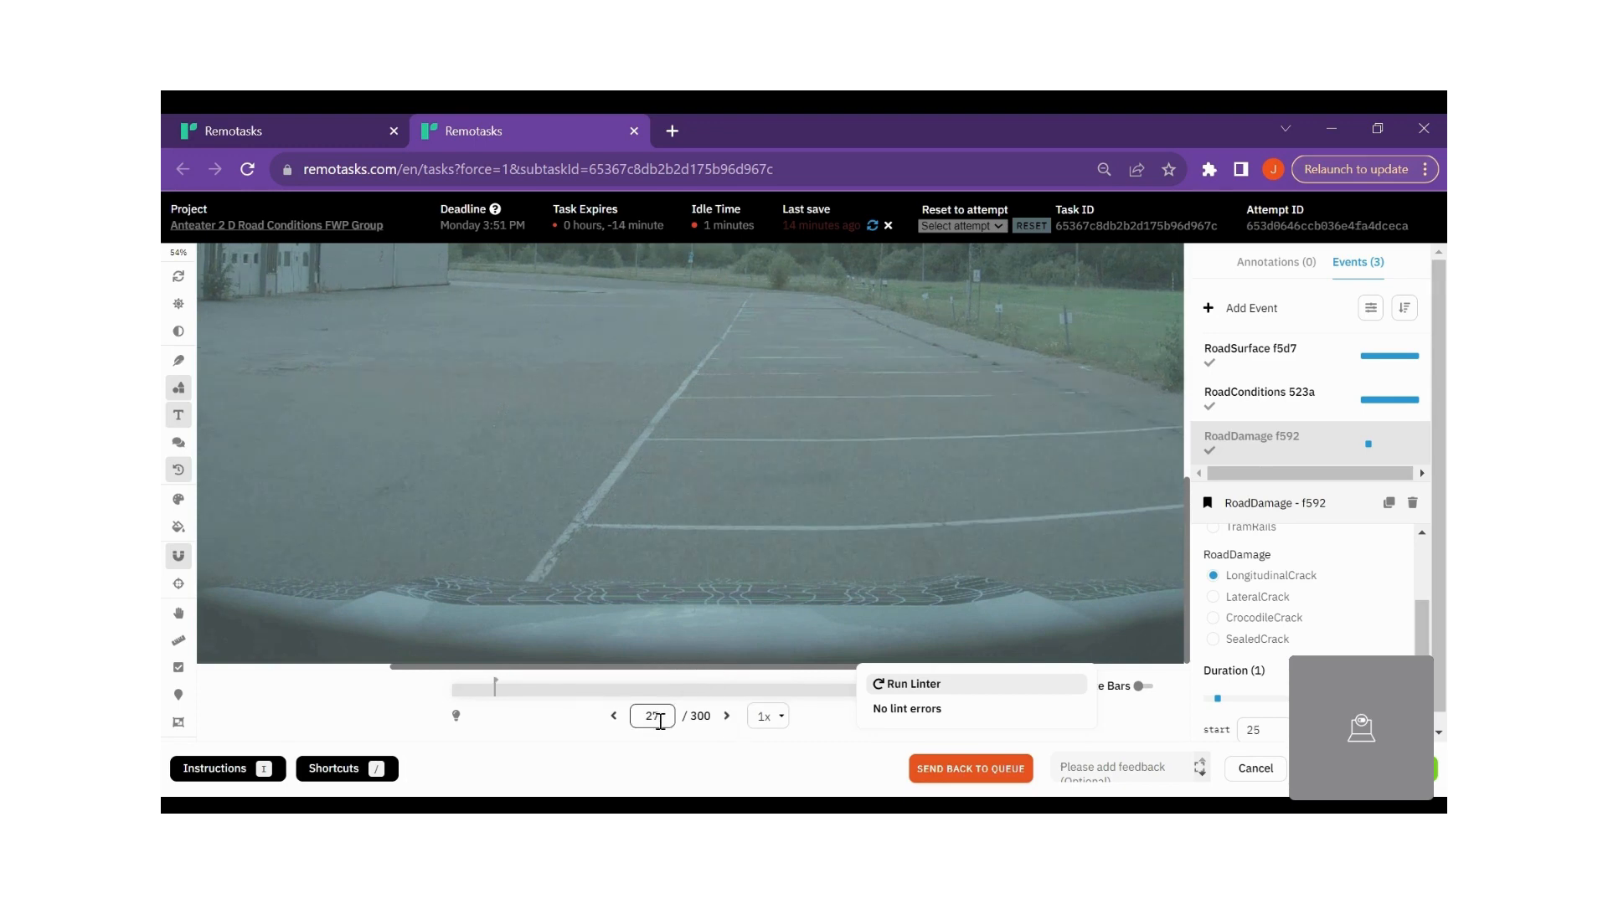
{"action": "left_click", "coordinate": [727, 717]}
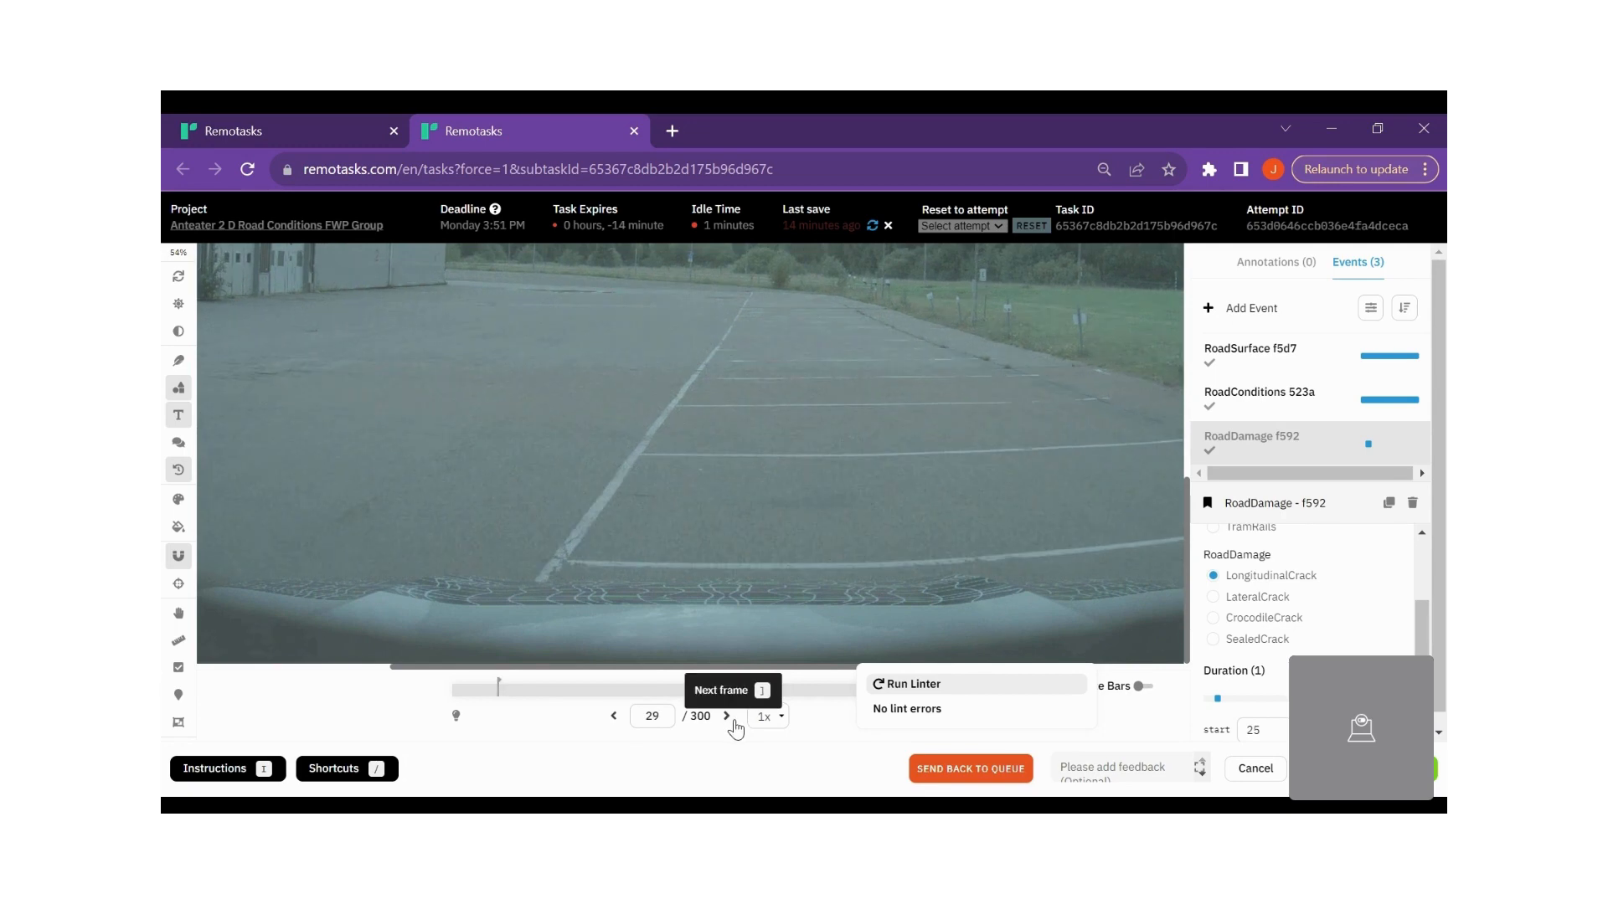
{"action": "left_click", "coordinate": [727, 717]}
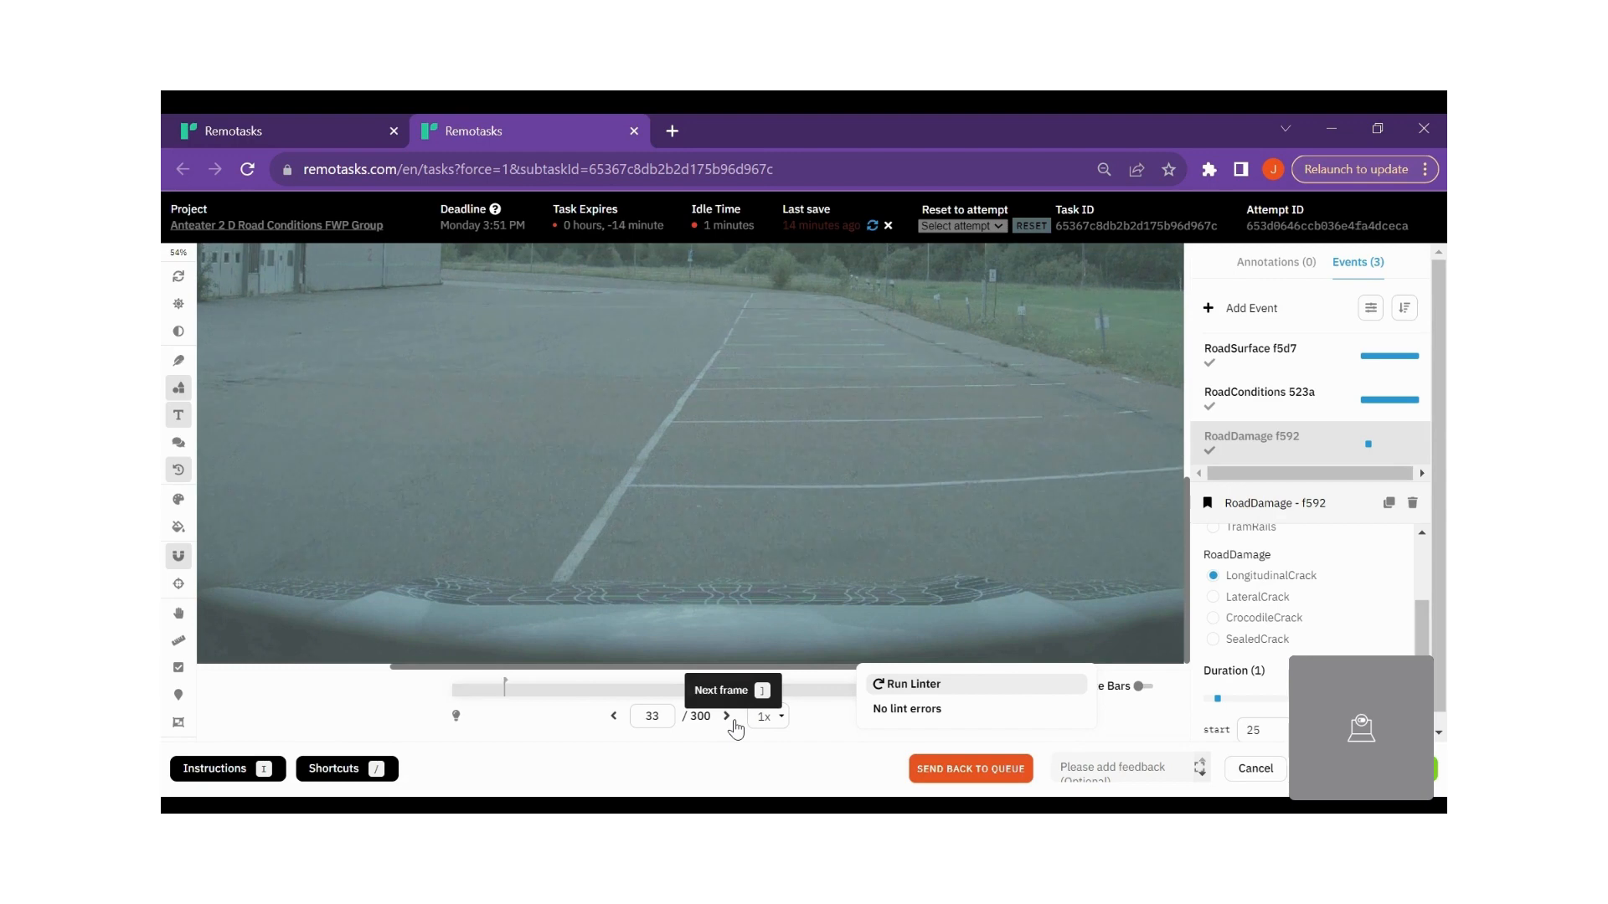
{"action": "left_click", "coordinate": [617, 722]}
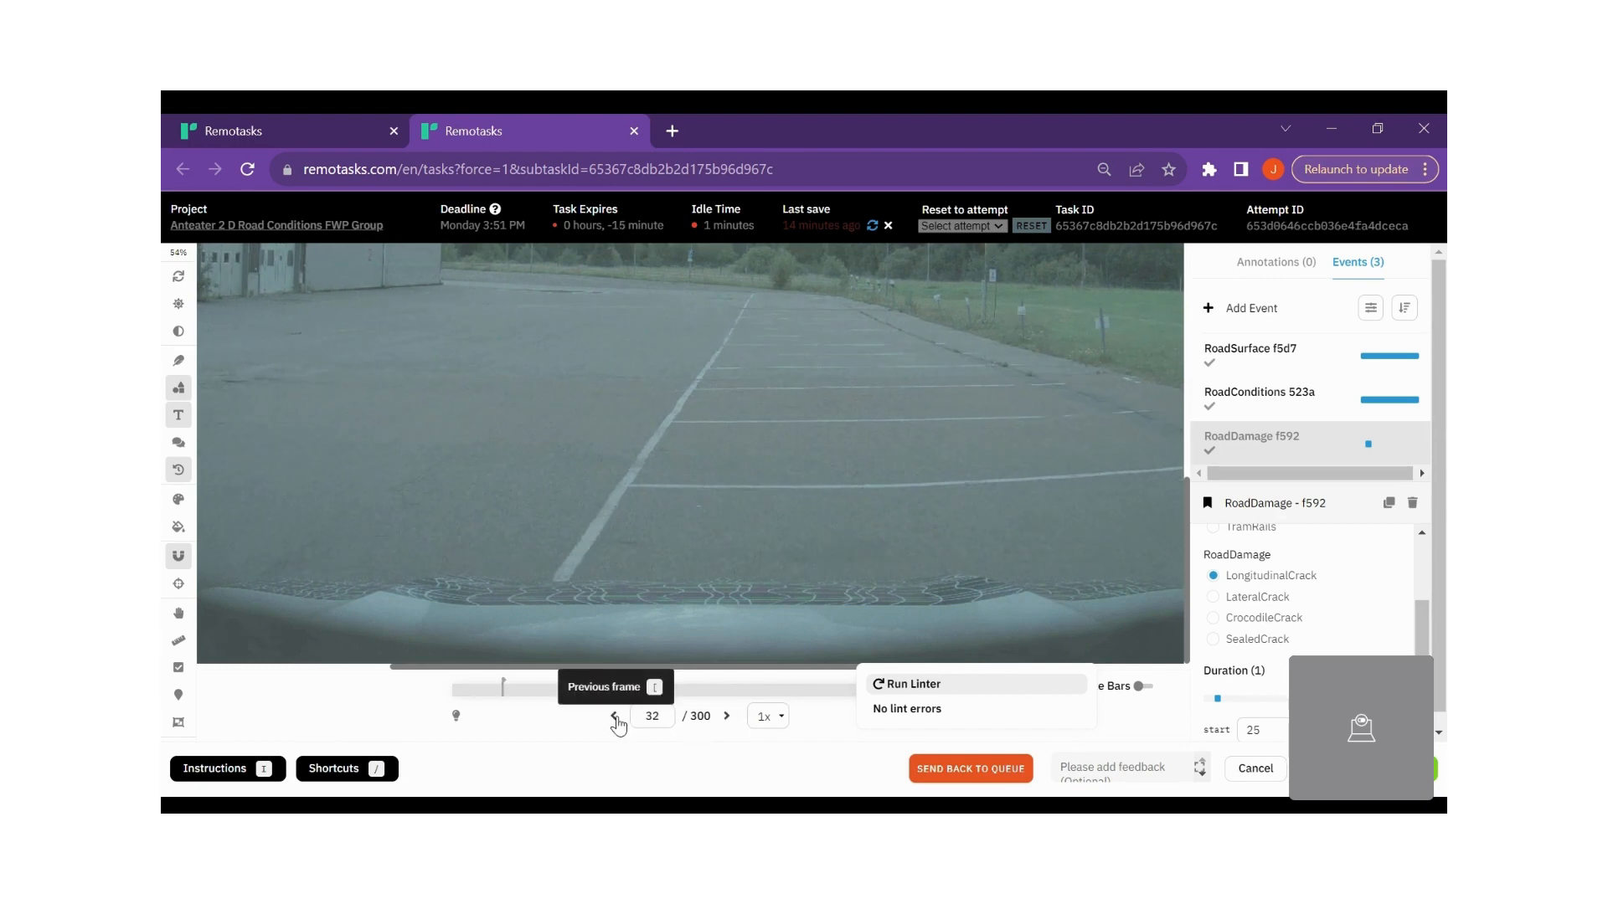
{"action": "left_click", "coordinate": [1270, 730]}
{"action": "key", "text": "BackSpace"}
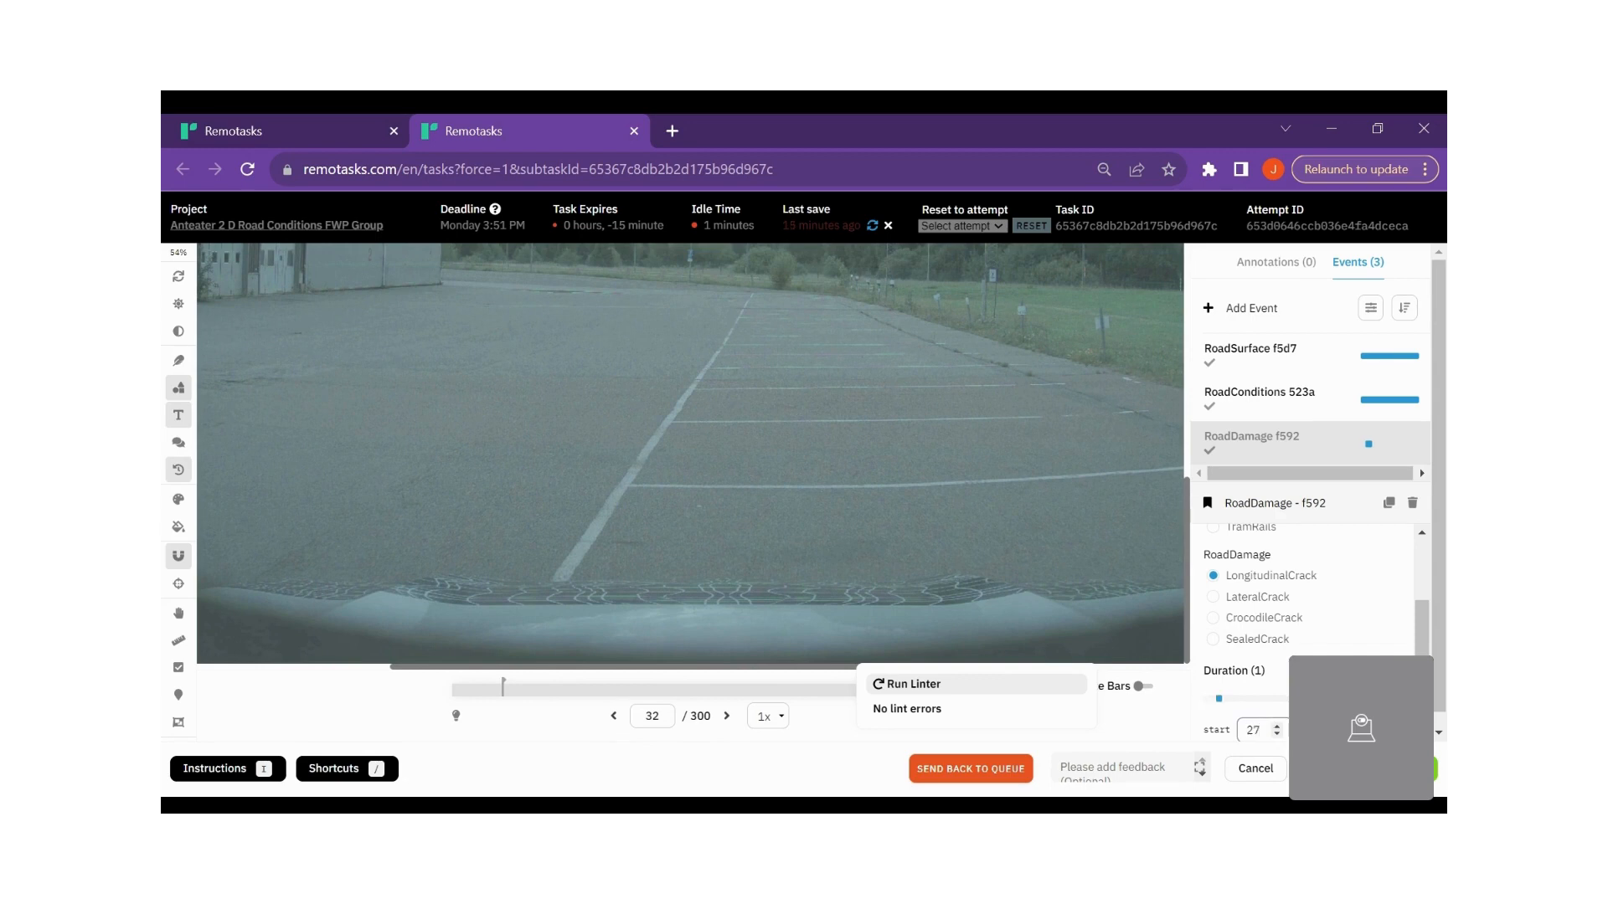
{"action": "type", "text": "32"}
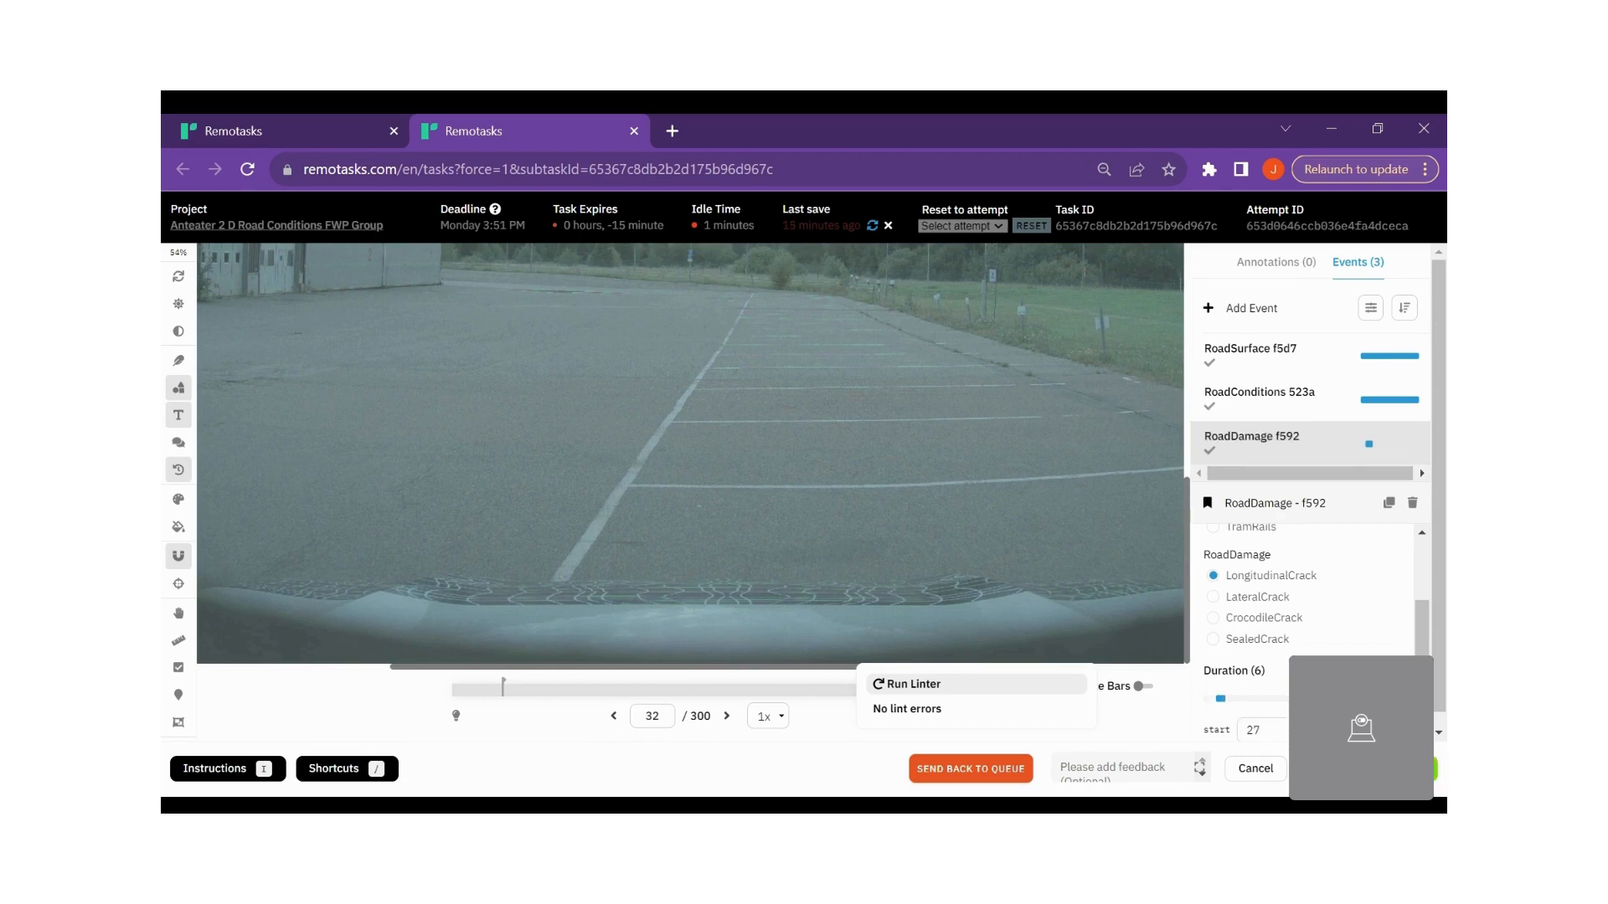